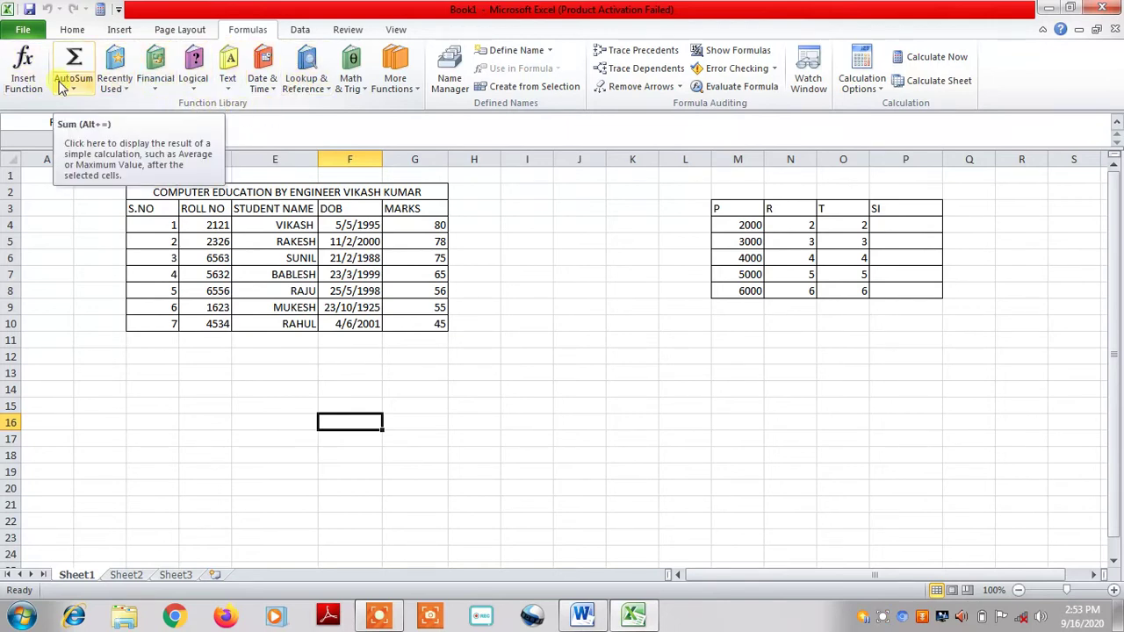
Switch to the empty Sheet2 and browse the Insert Function list without inserting anything
click(126, 575)
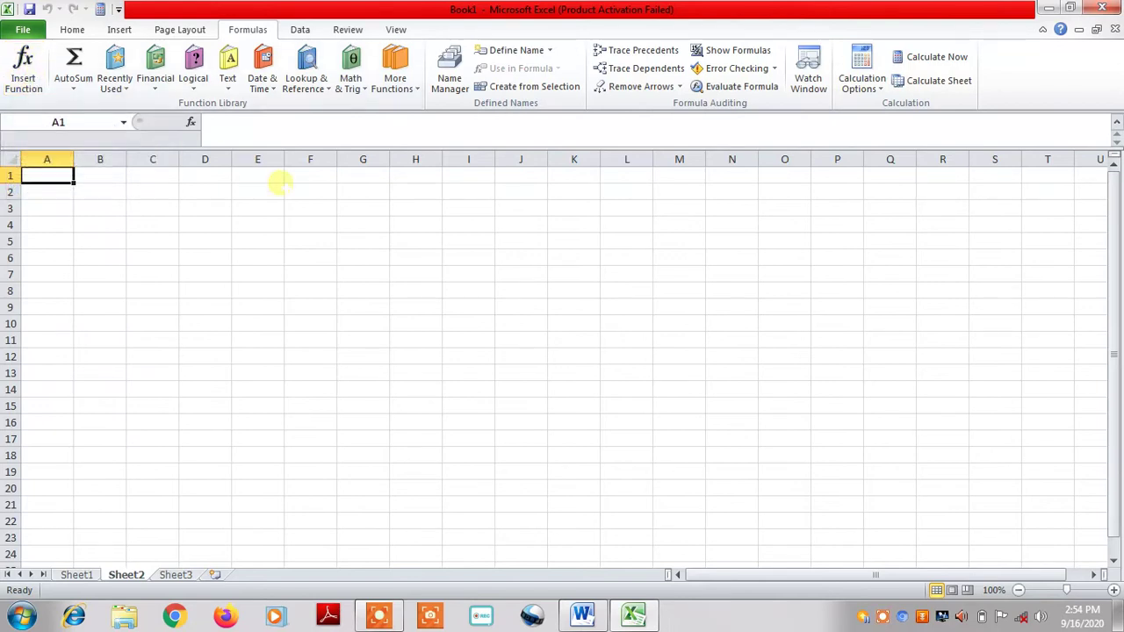
click(24, 74)
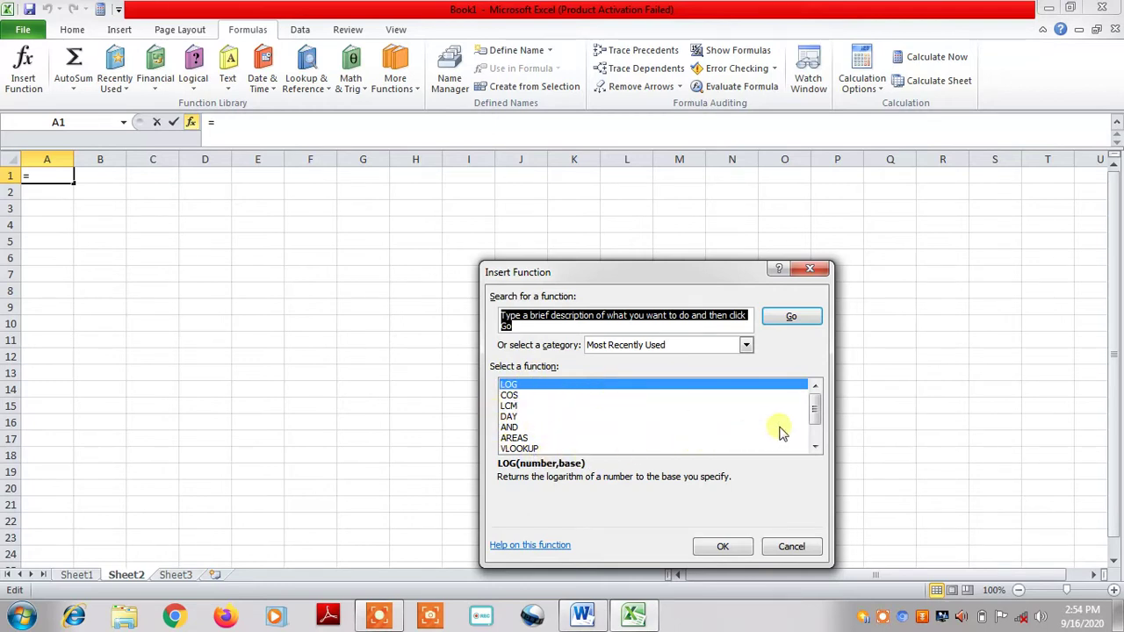
scroll(814, 429, down, 1)
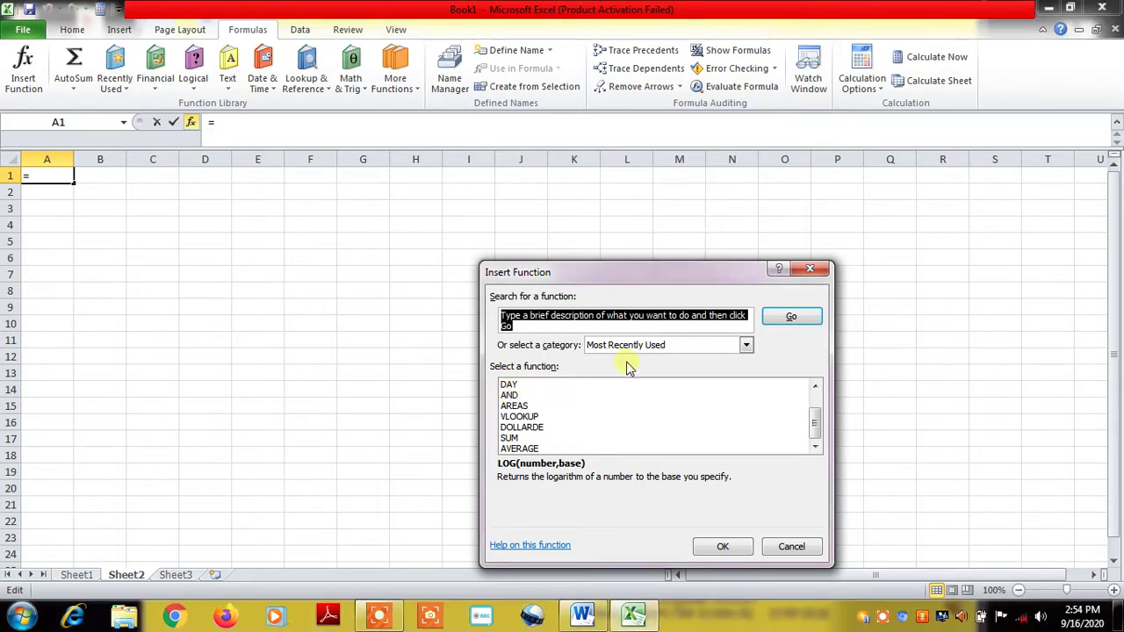
click(793, 547)
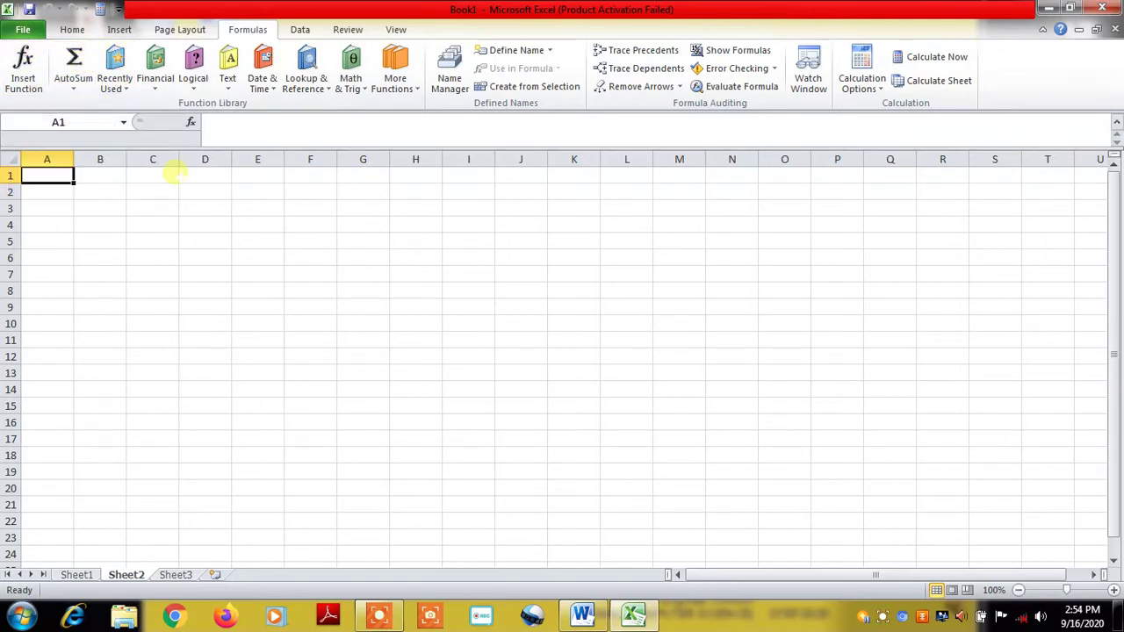
click(74, 91)
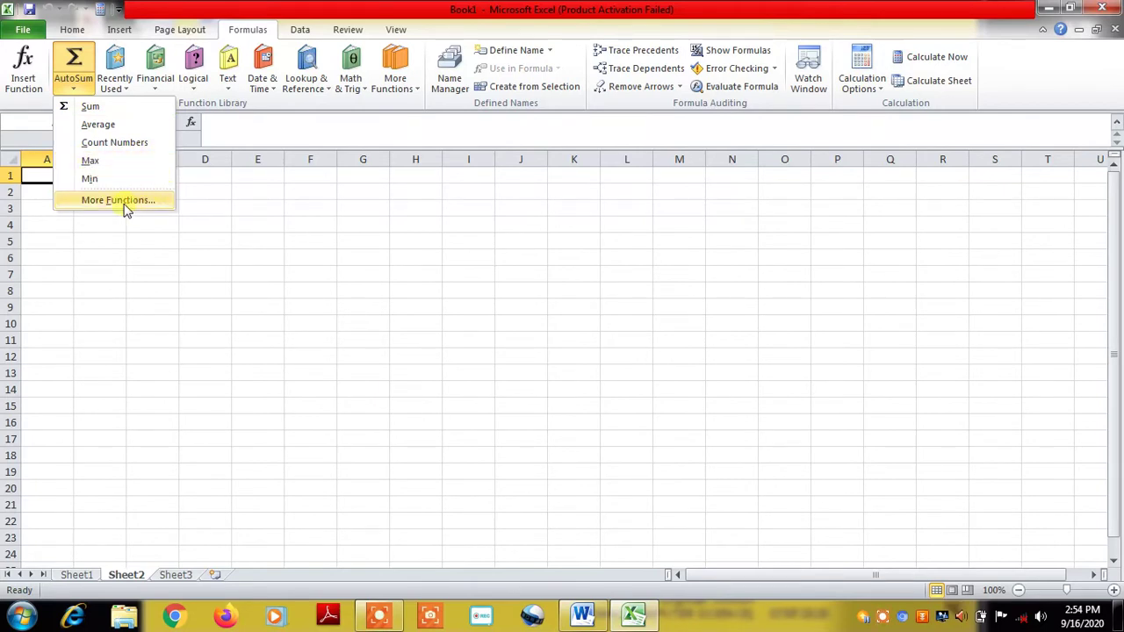
click(162, 266)
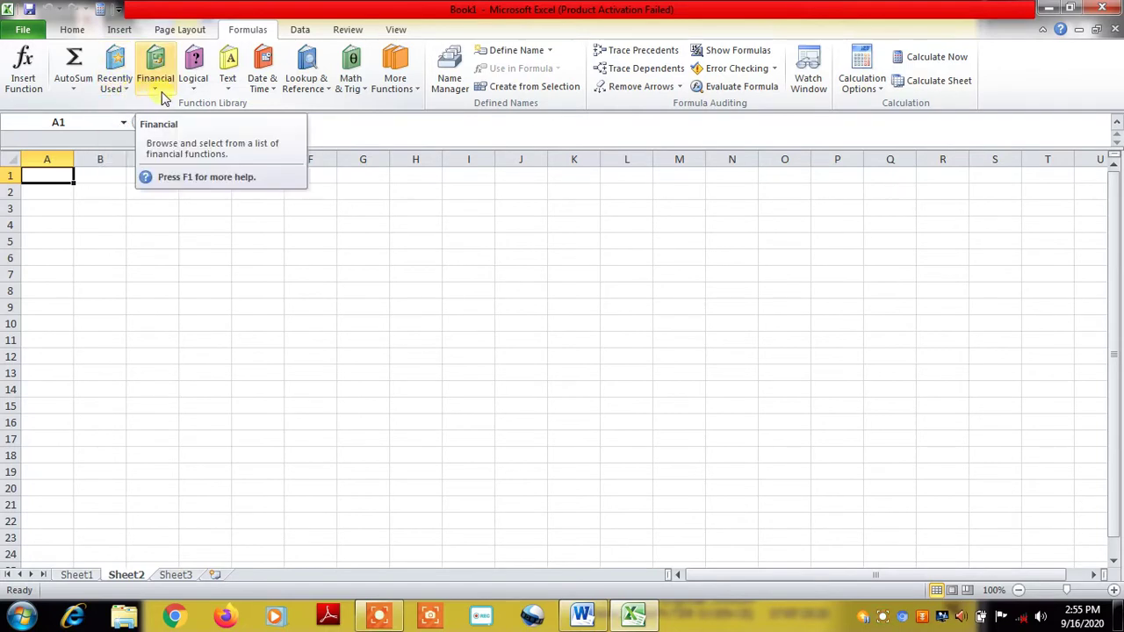
click(157, 93)
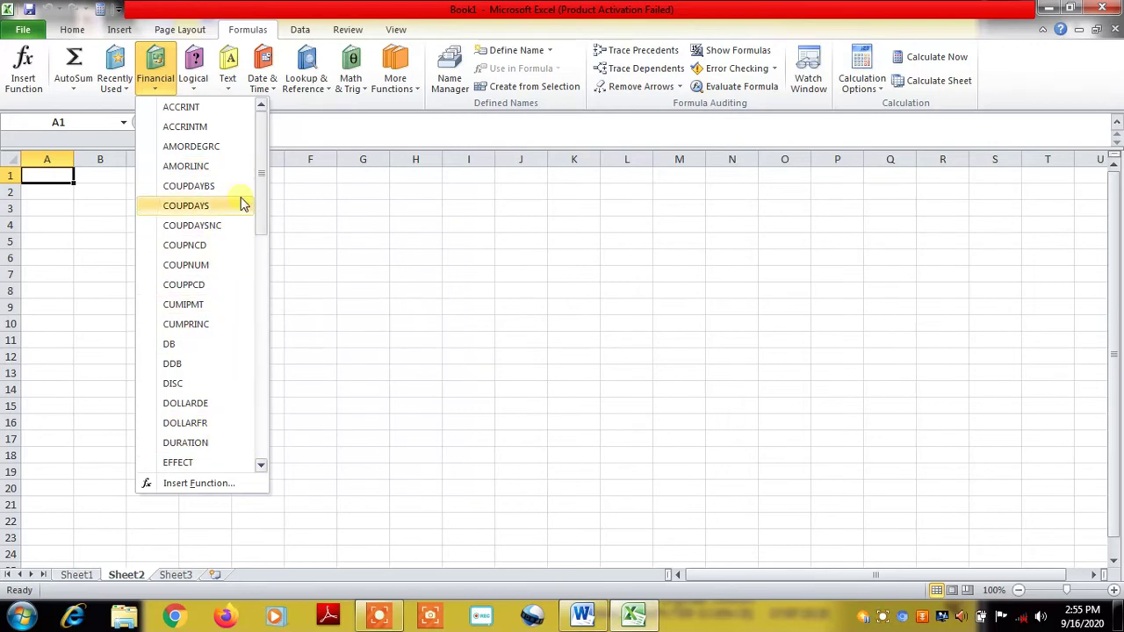
drag(262, 167, 255, 386)
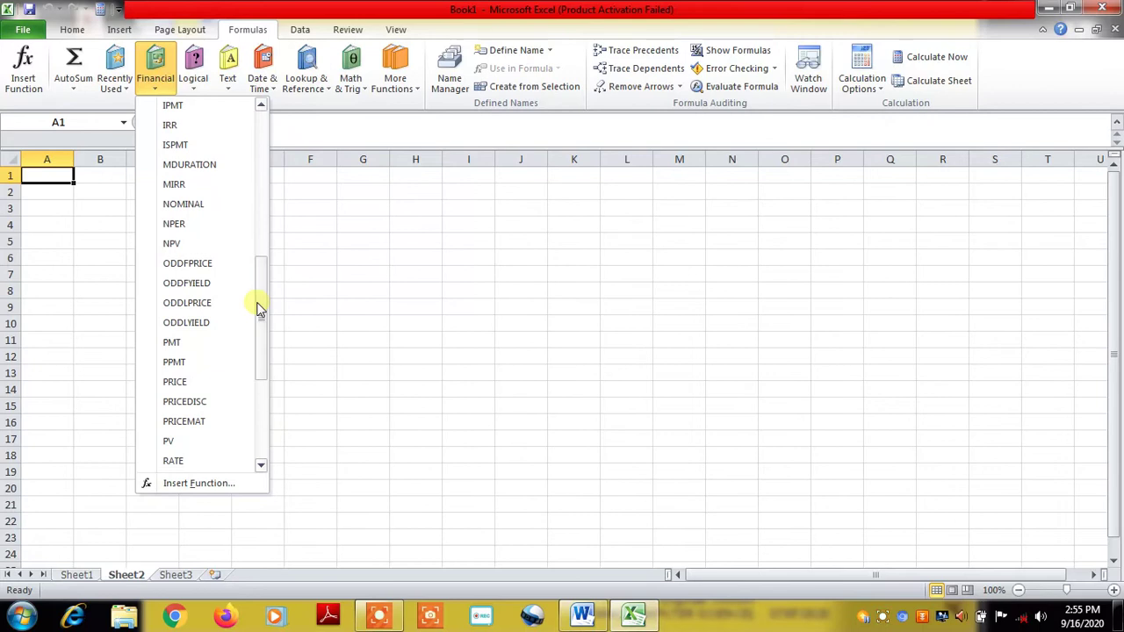
click(251, 422)
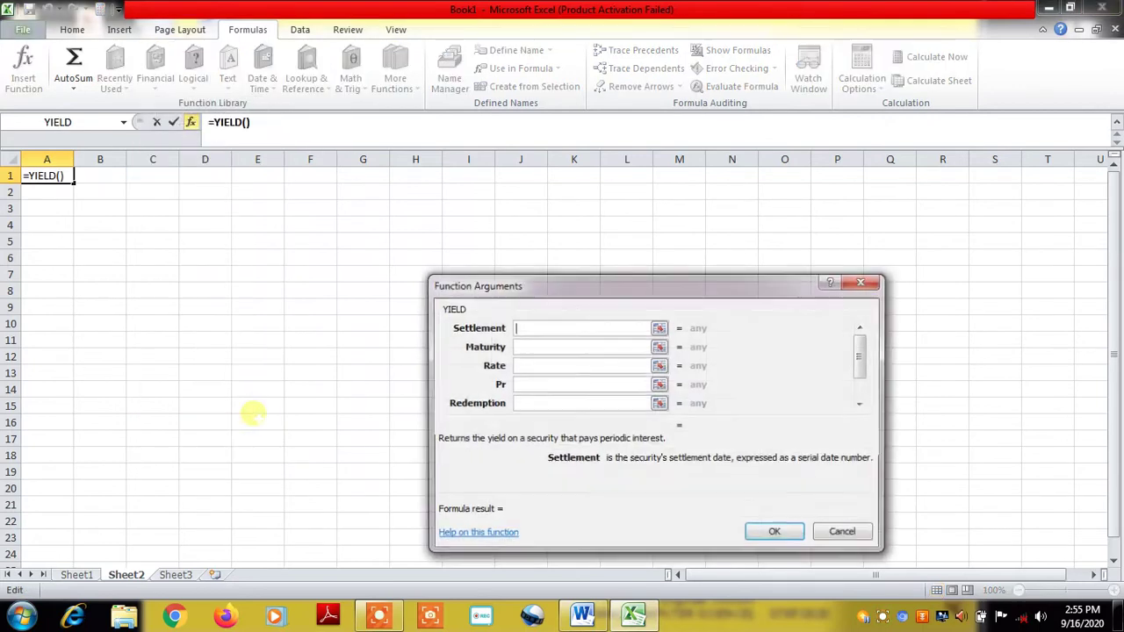
click(862, 280)
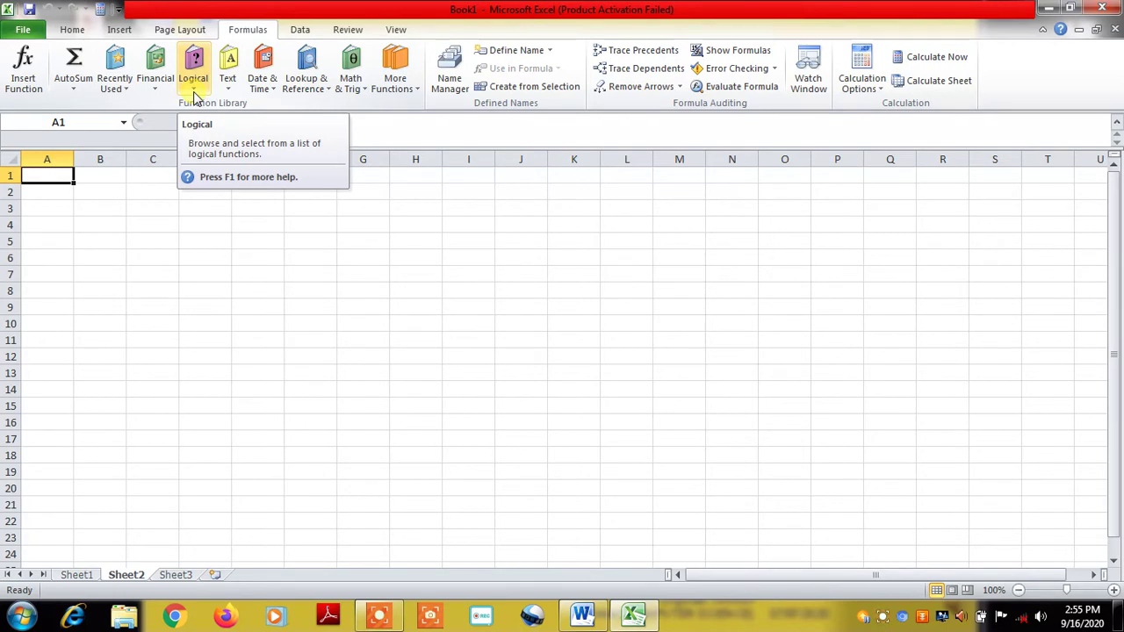
Browse the Logical, Text and Date & Time function lists, then return to Sheet1
click(195, 97)
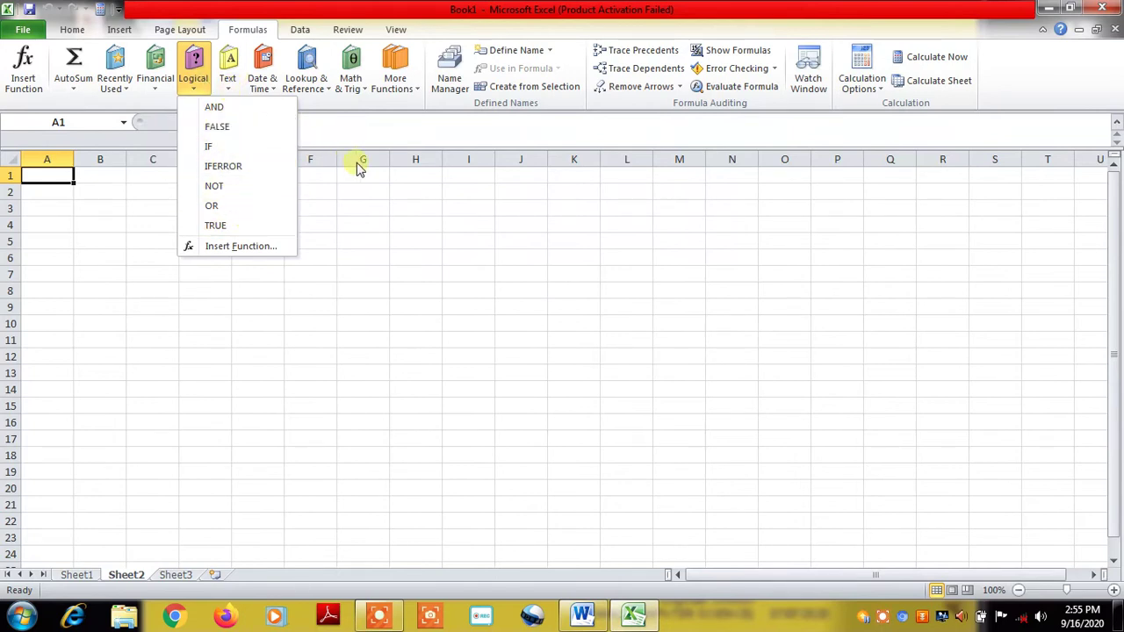
click(344, 237)
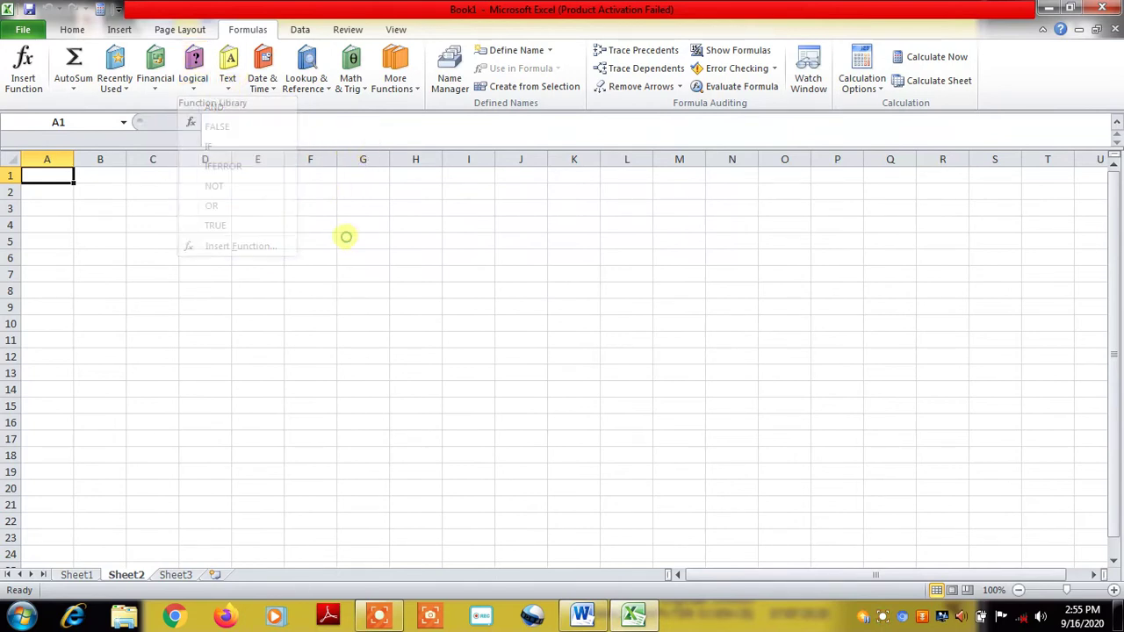
click(225, 86)
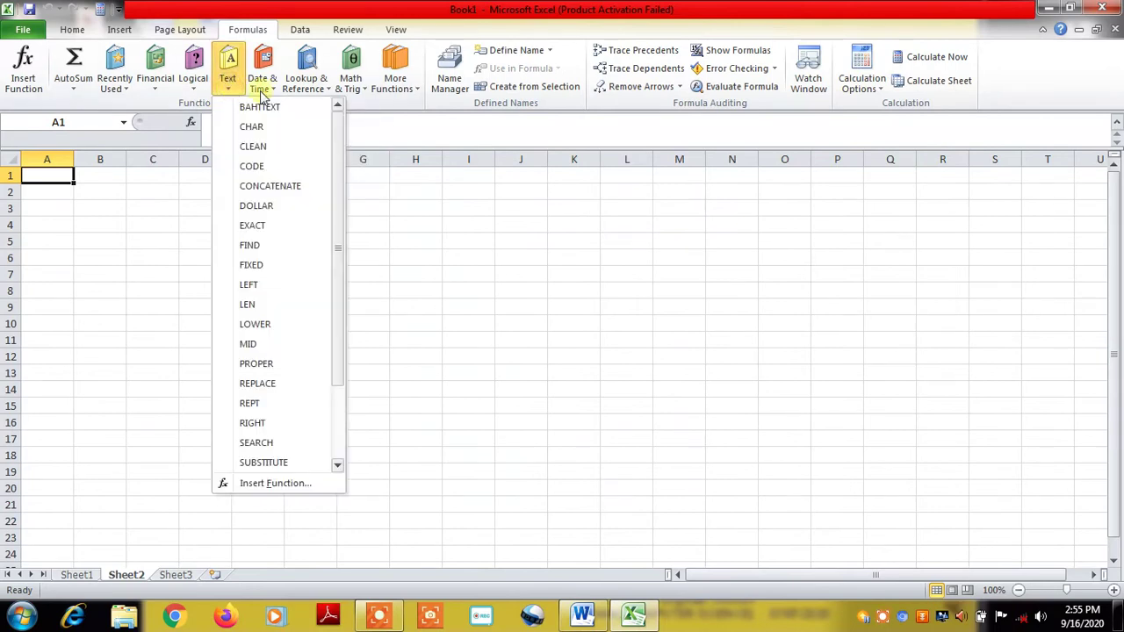
click(367, 190)
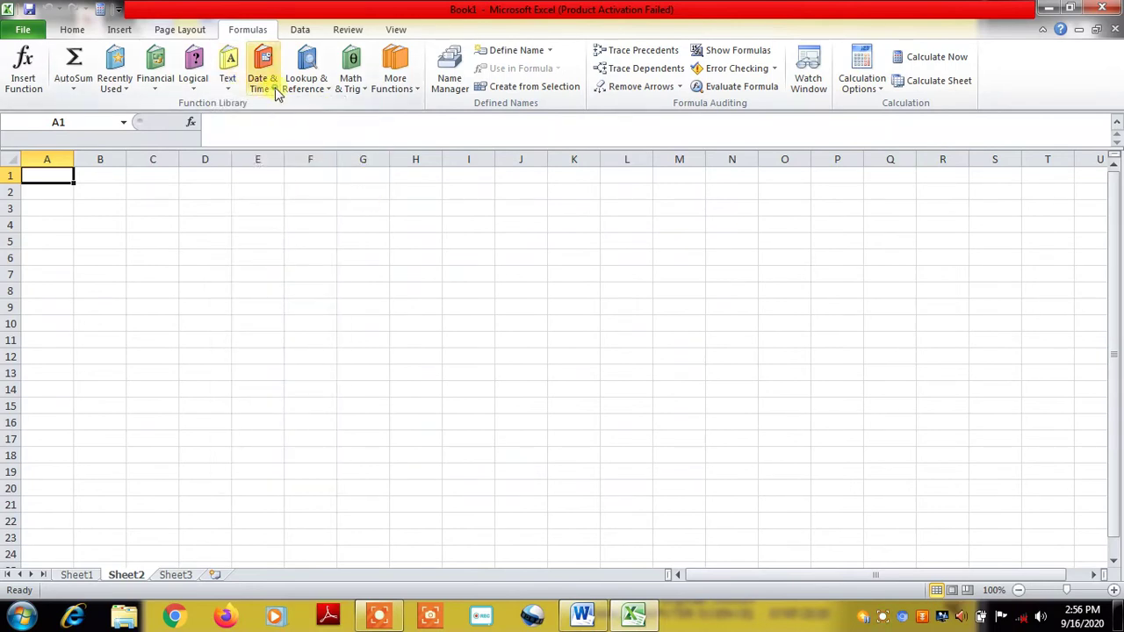
click(276, 88)
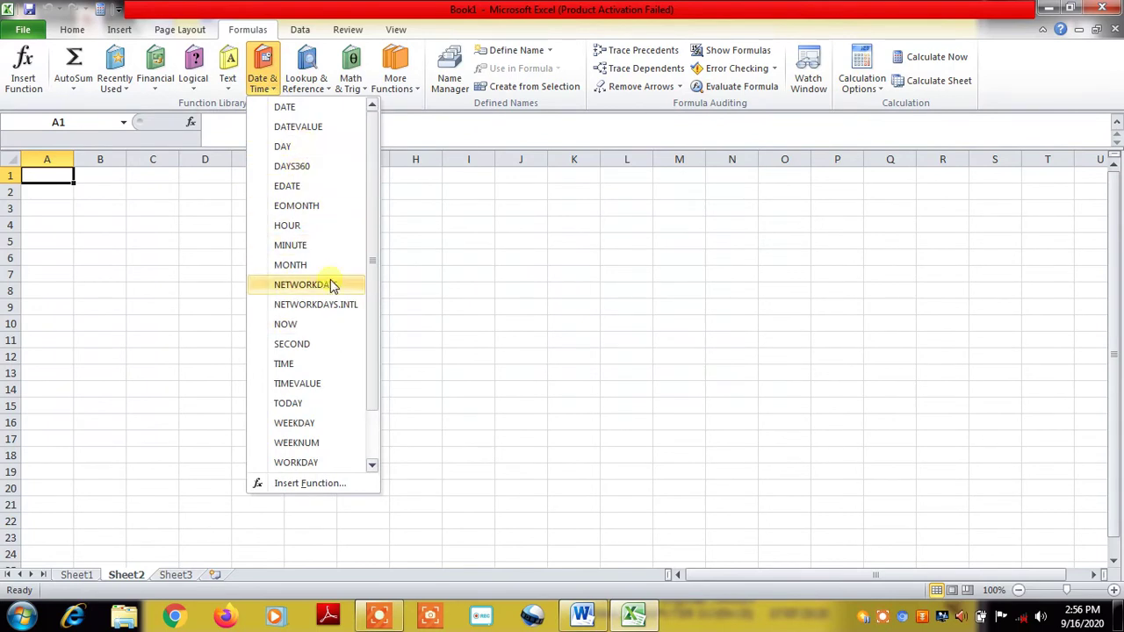
click(606, 373)
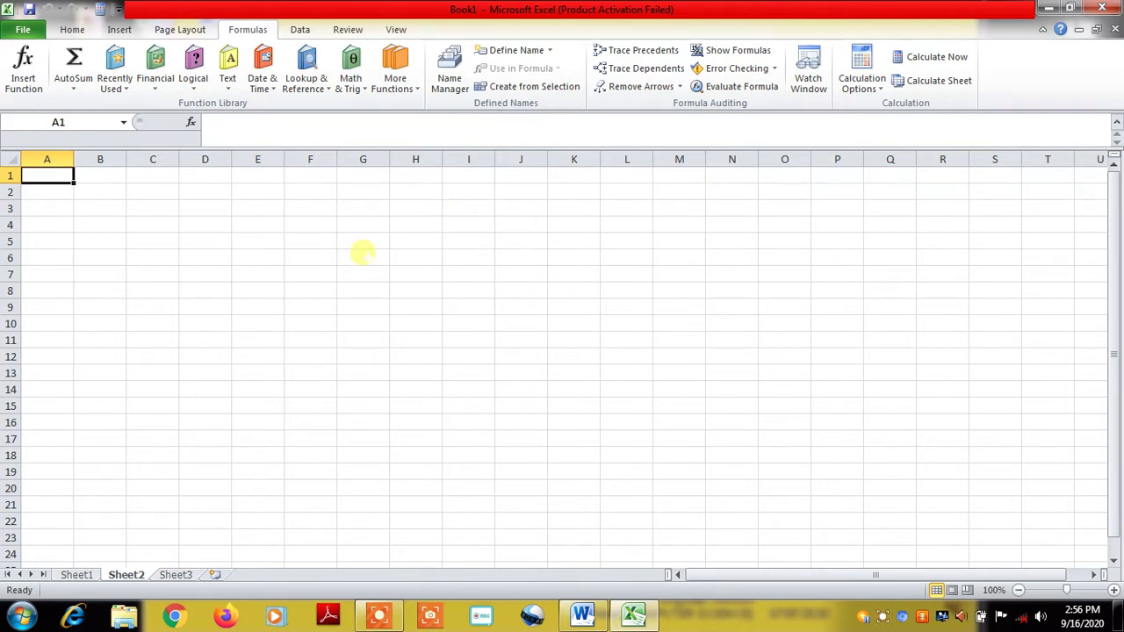
click(76, 575)
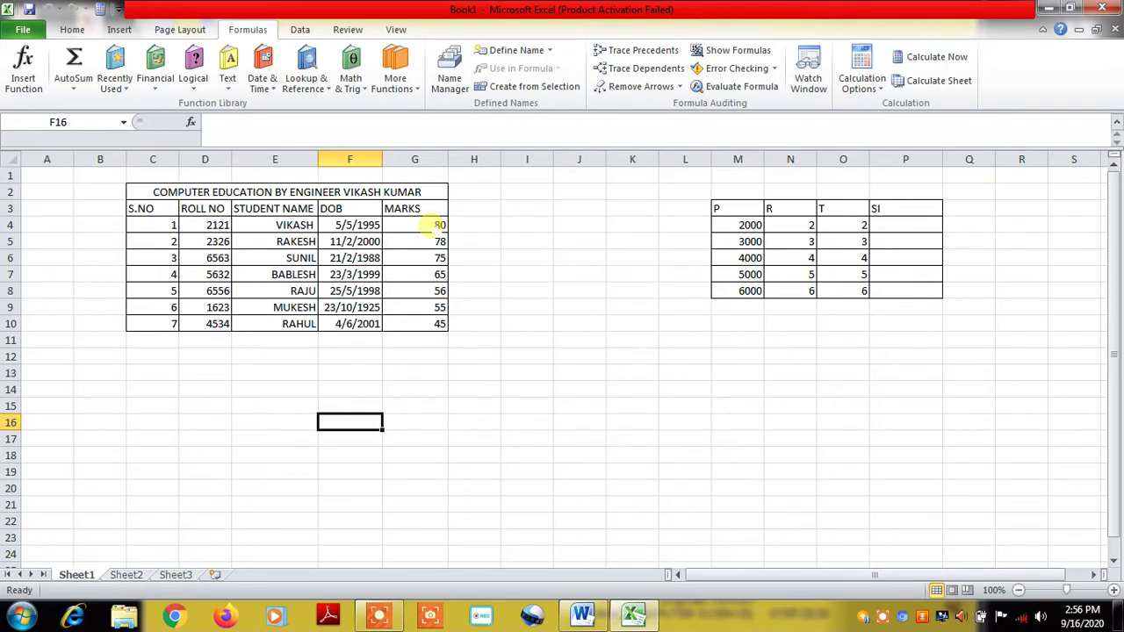
AutoSum the MARKS values G4:G10 into G11, giving 454, and check the =SUM(G4:G10) formula
drag(436, 227, 434, 346)
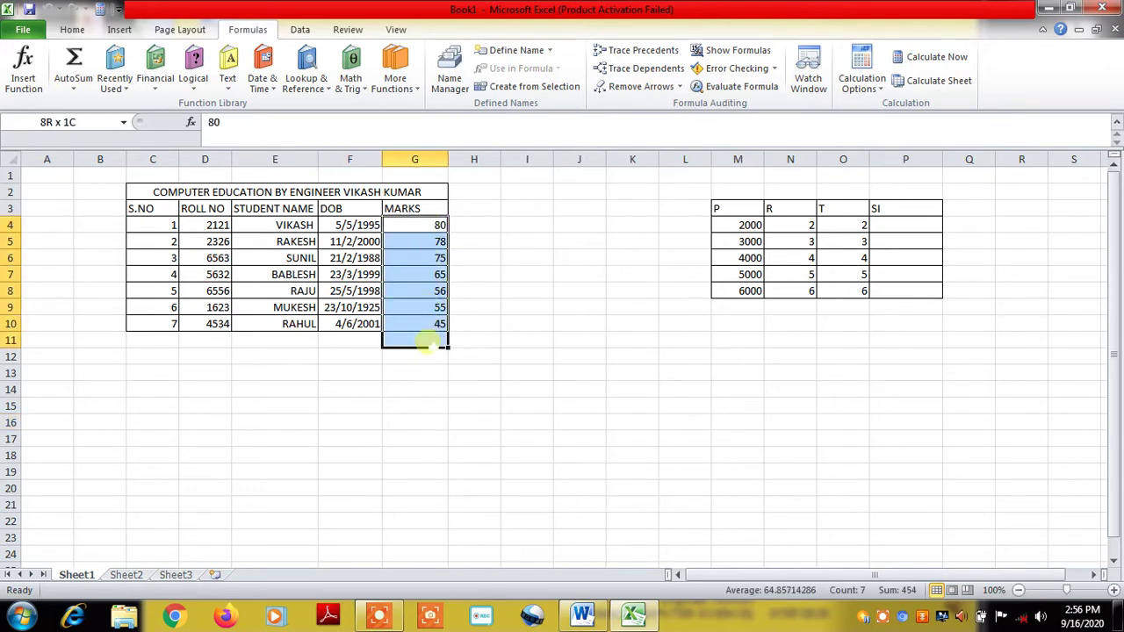
click(69, 91)
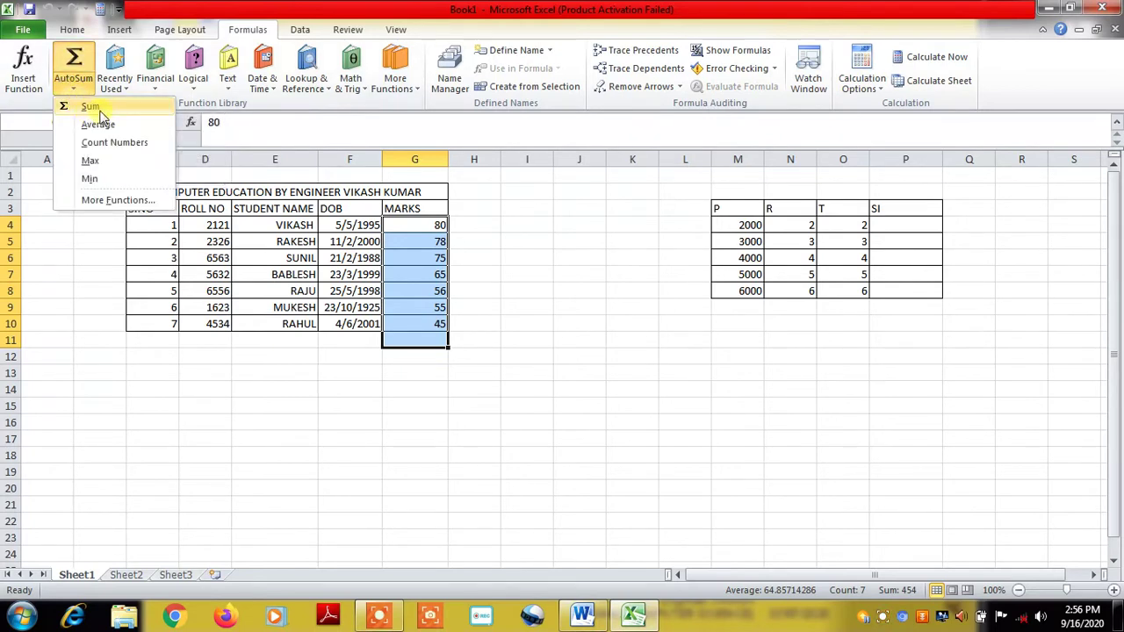
click(96, 108)
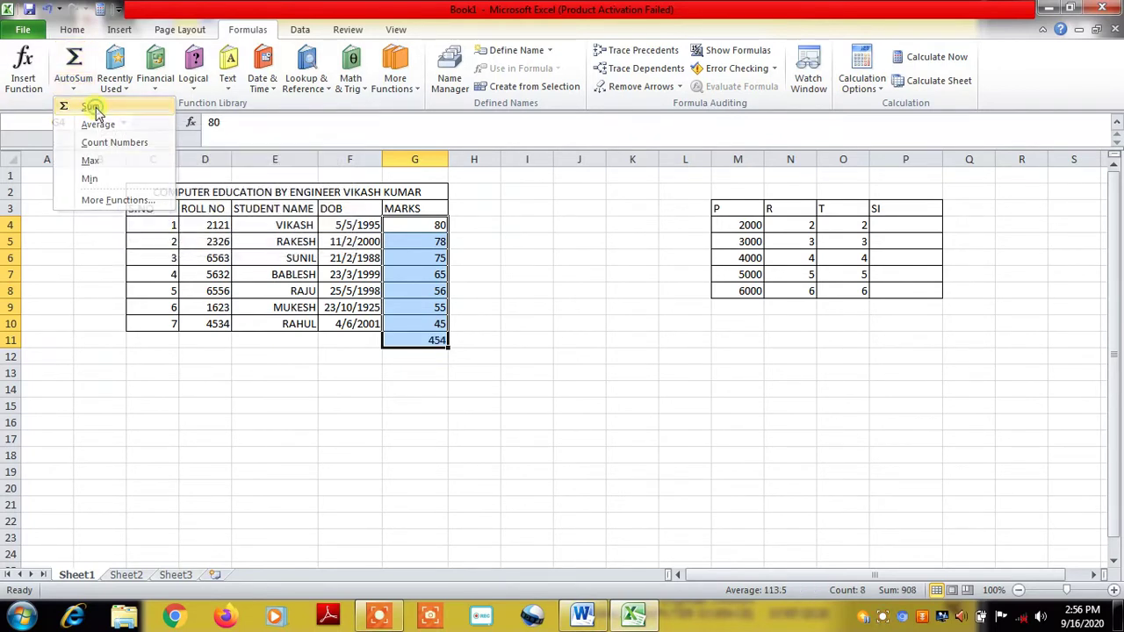
click(432, 371)
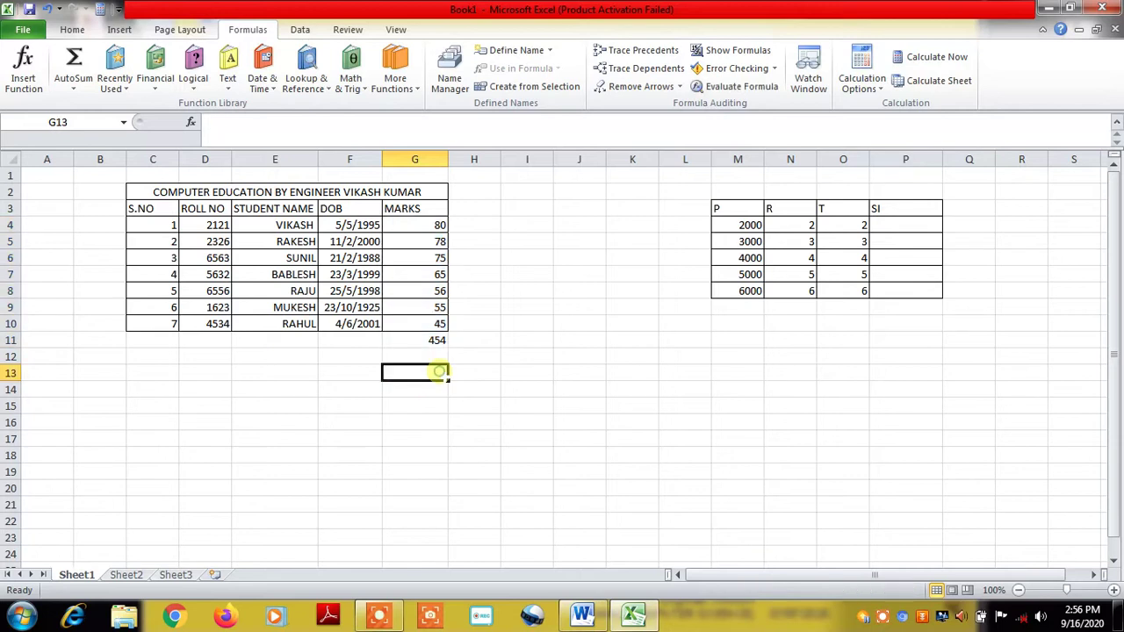
click(474, 356)
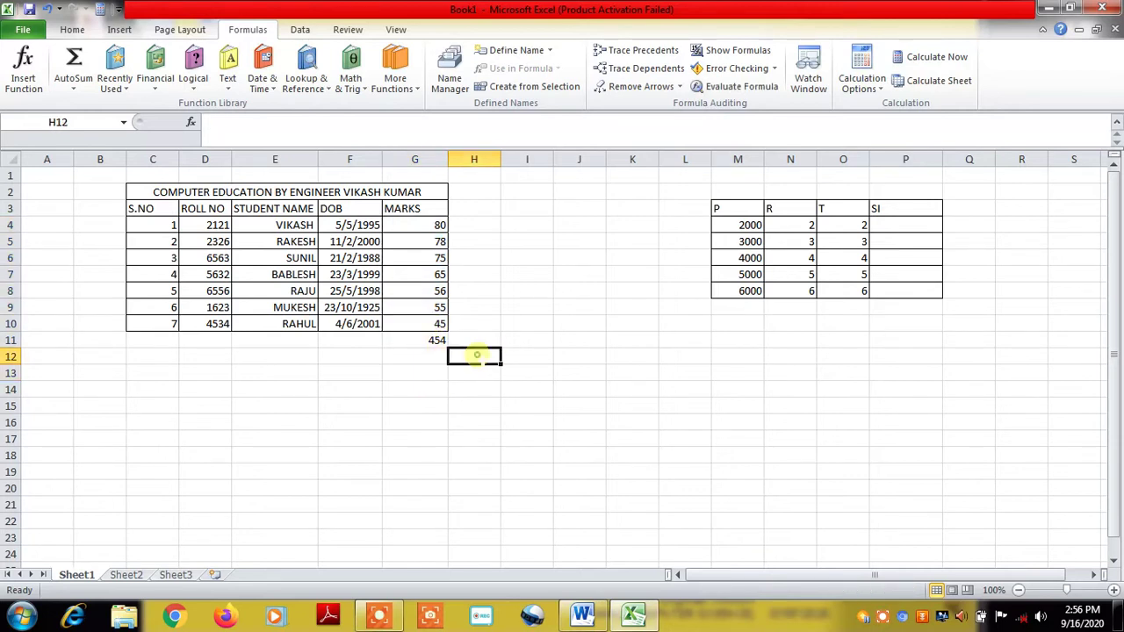
click(436, 340)
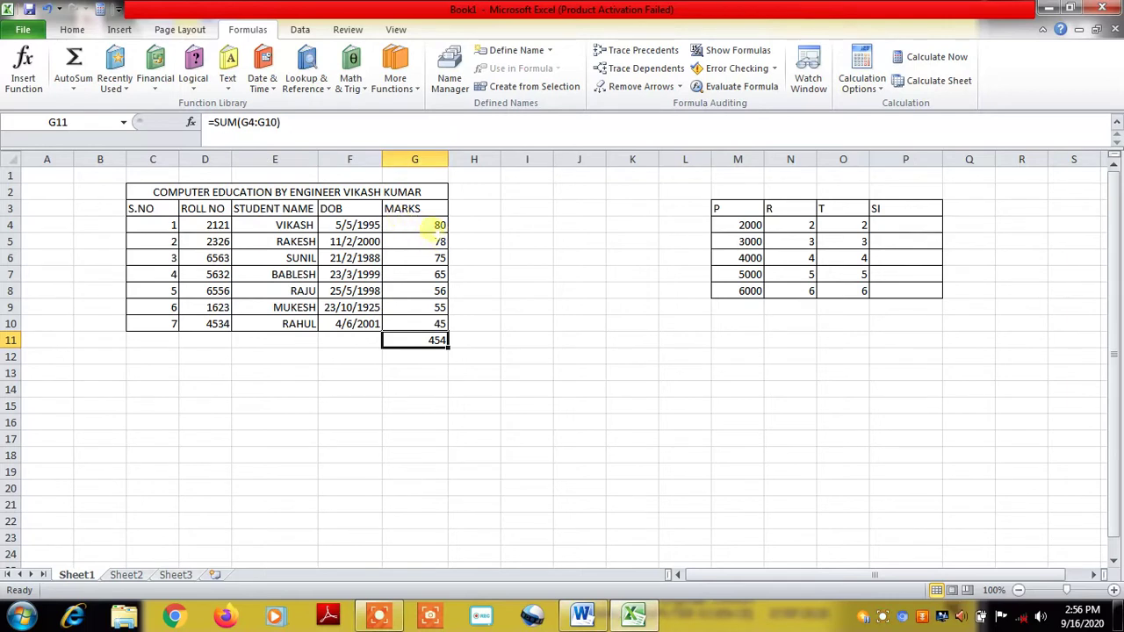
click(437, 226)
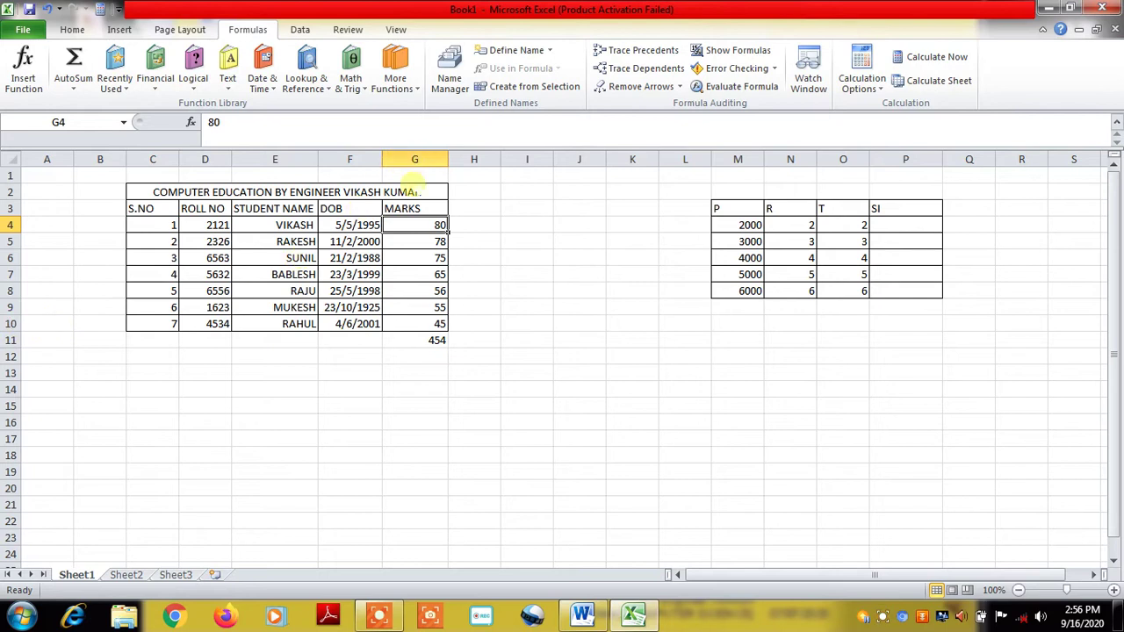
click(414, 325)
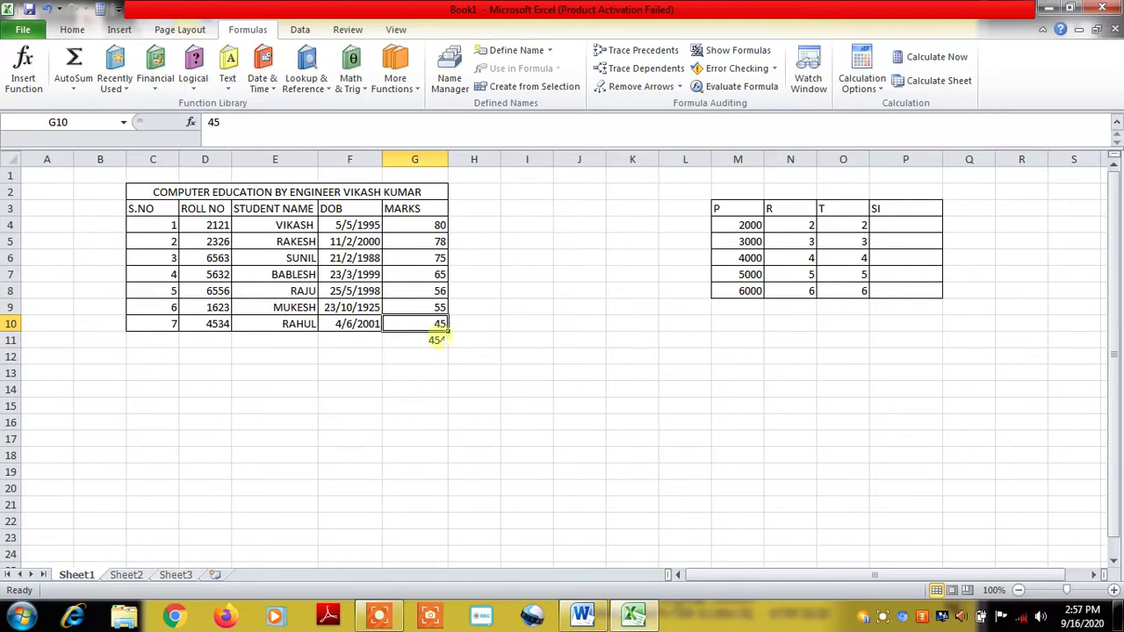
click(437, 342)
key(BackSpace)
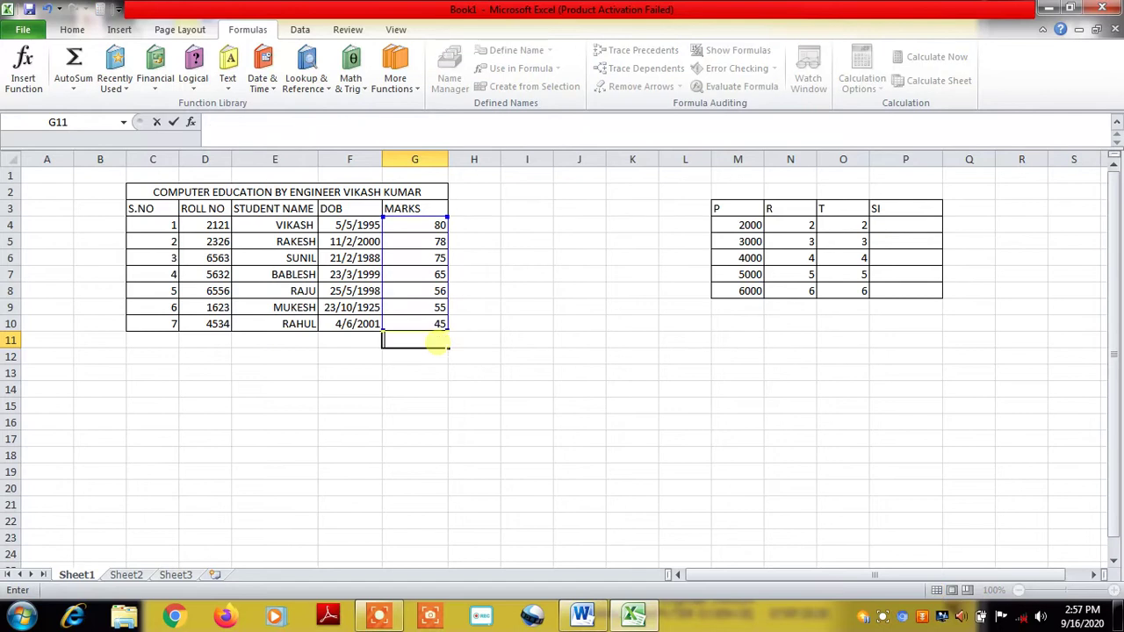
click(565, 295)
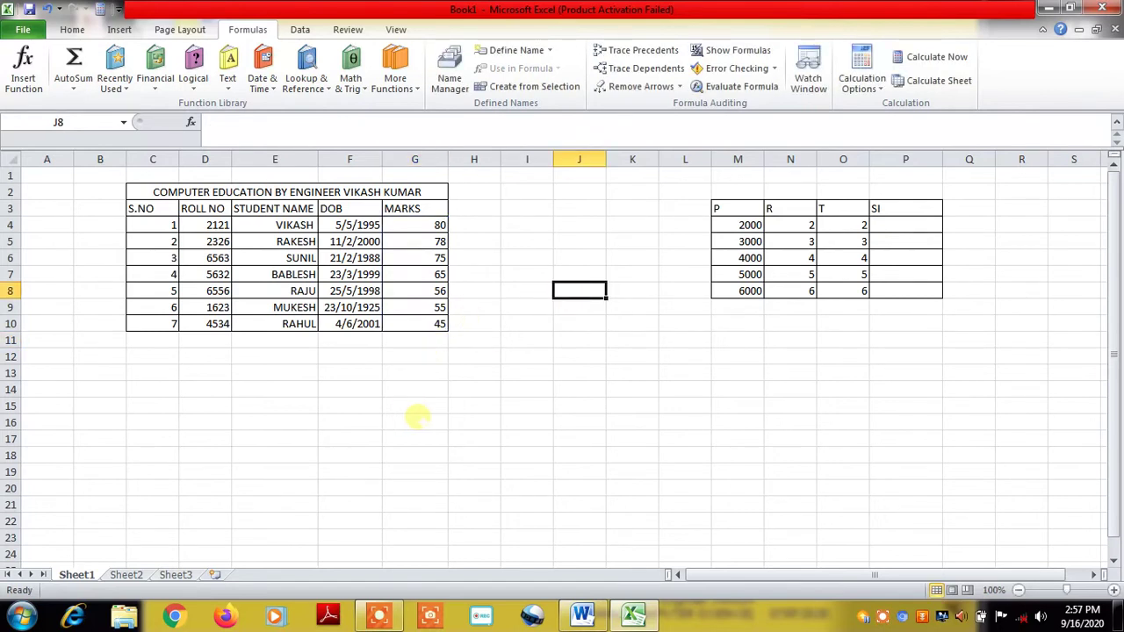
key(ctrl+z)
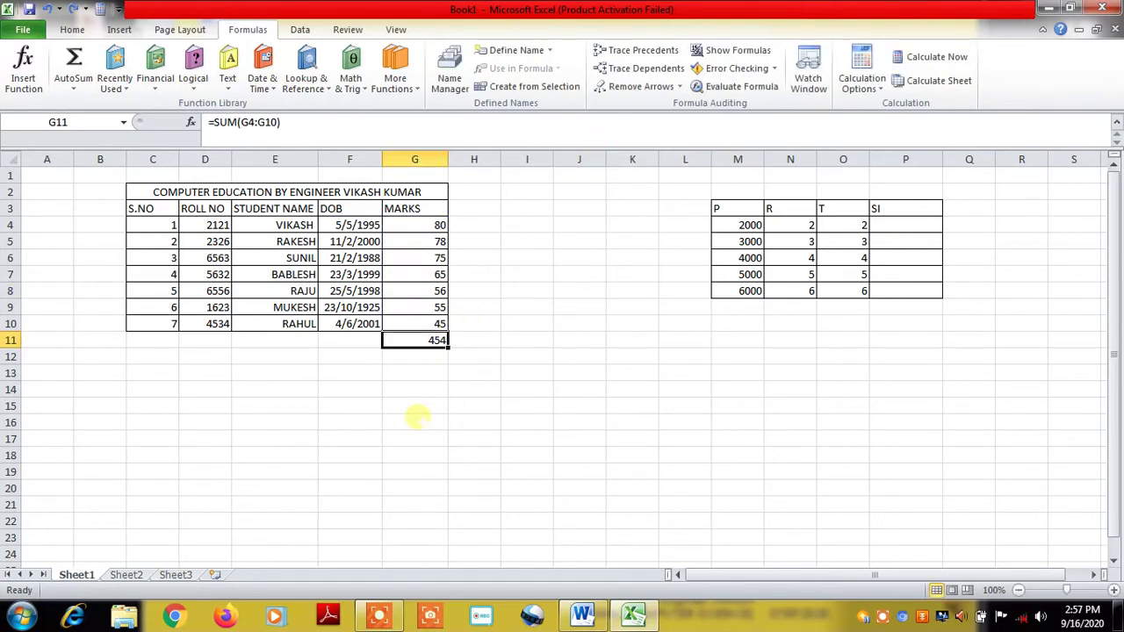
key(ctrl+z)
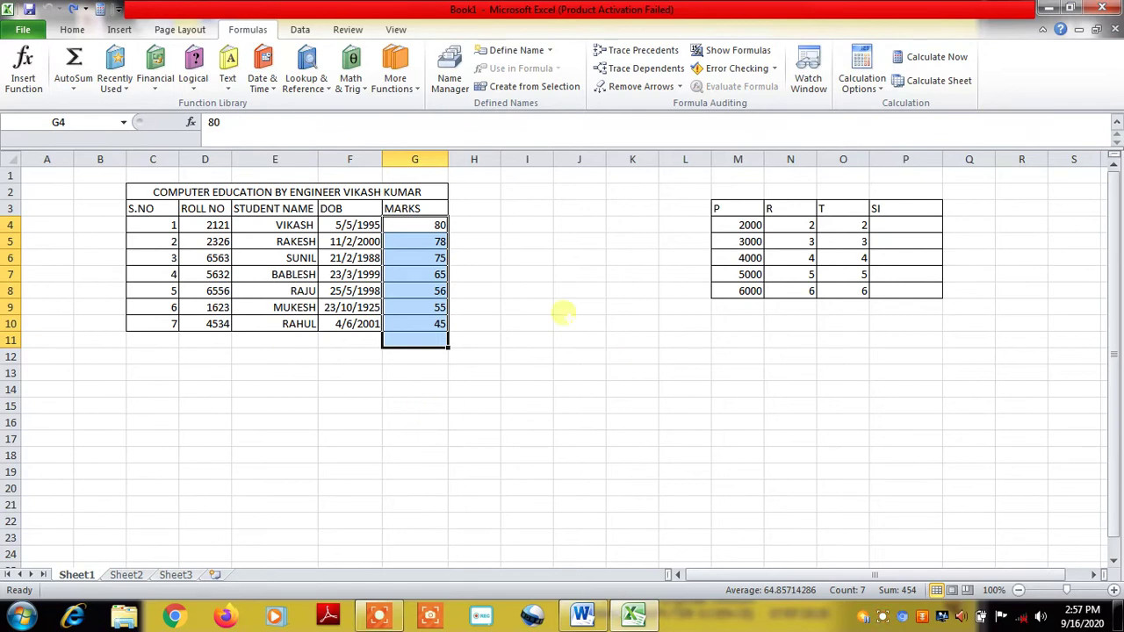
click(563, 310)
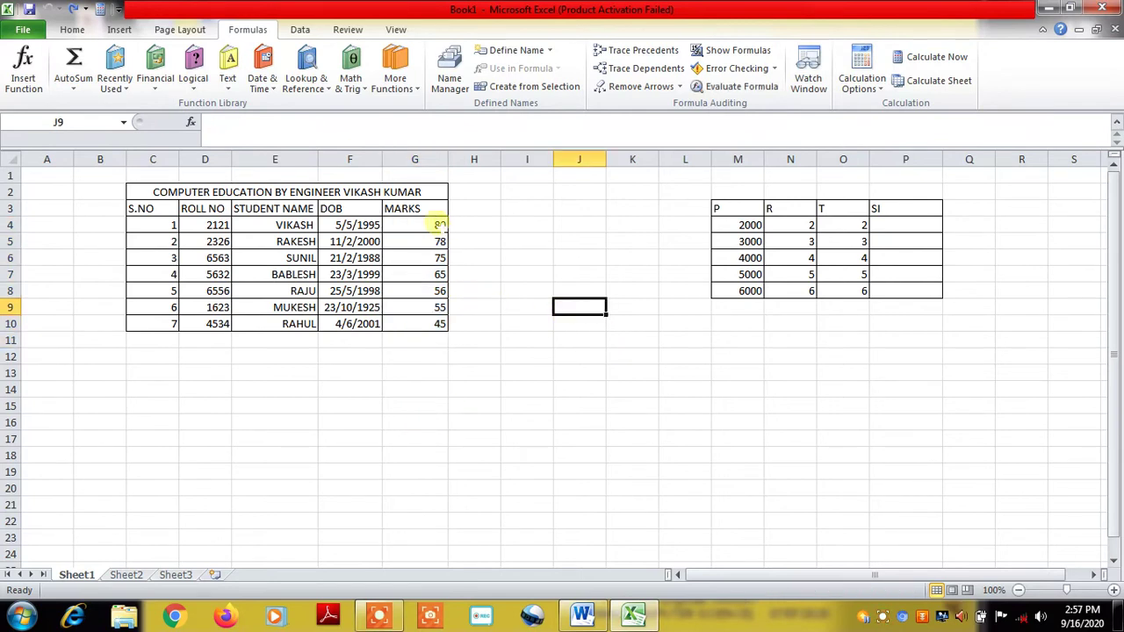
drag(439, 225, 430, 324)
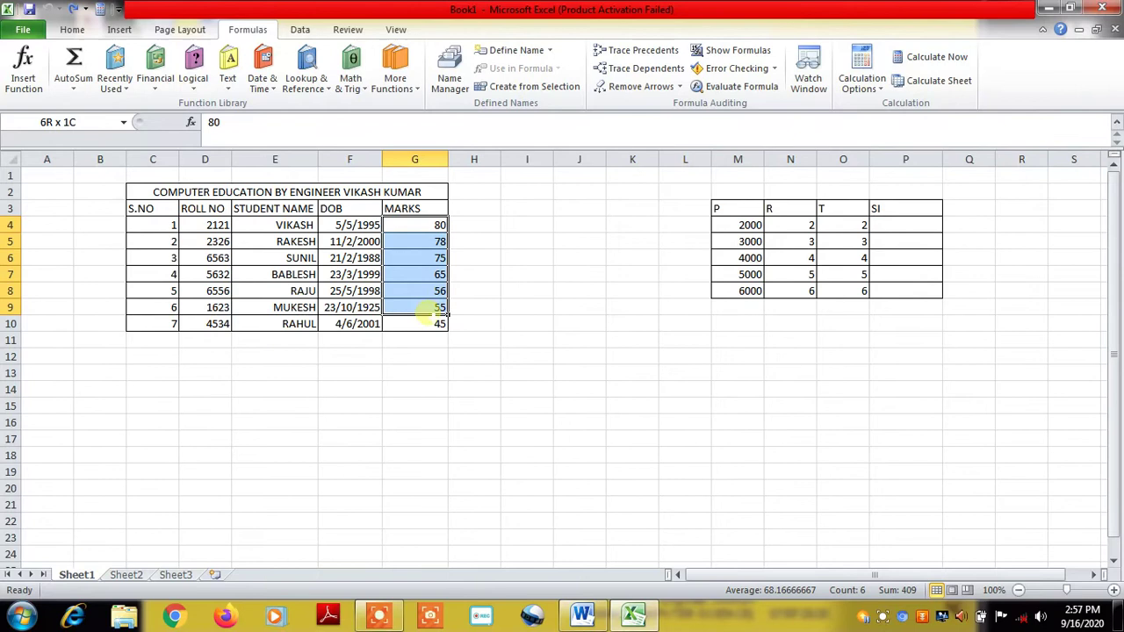
click(77, 88)
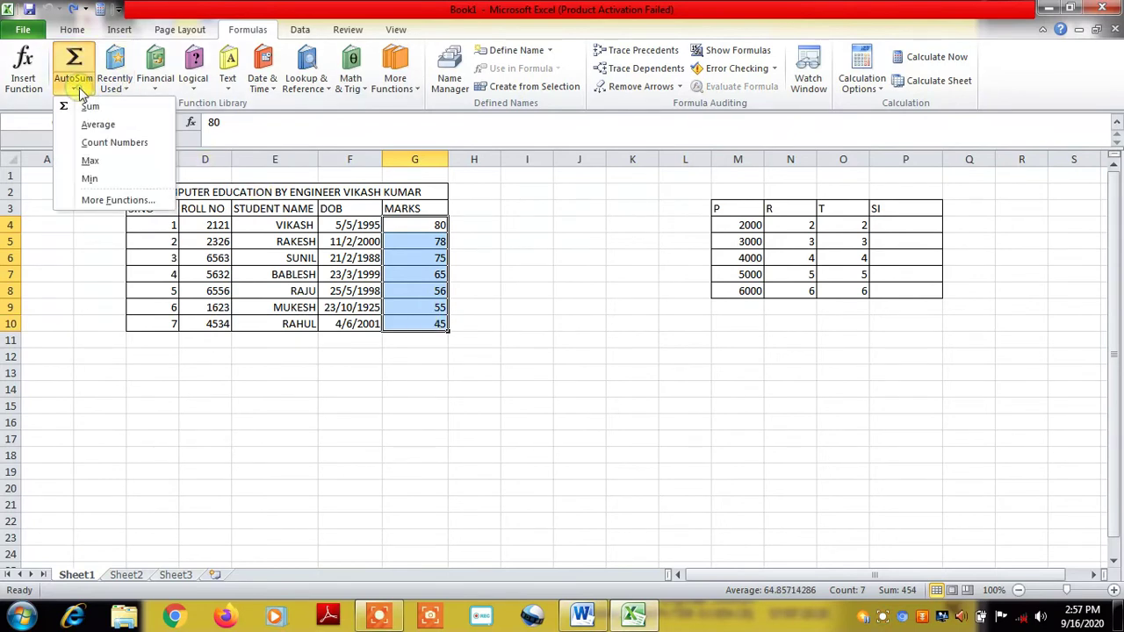
click(115, 126)
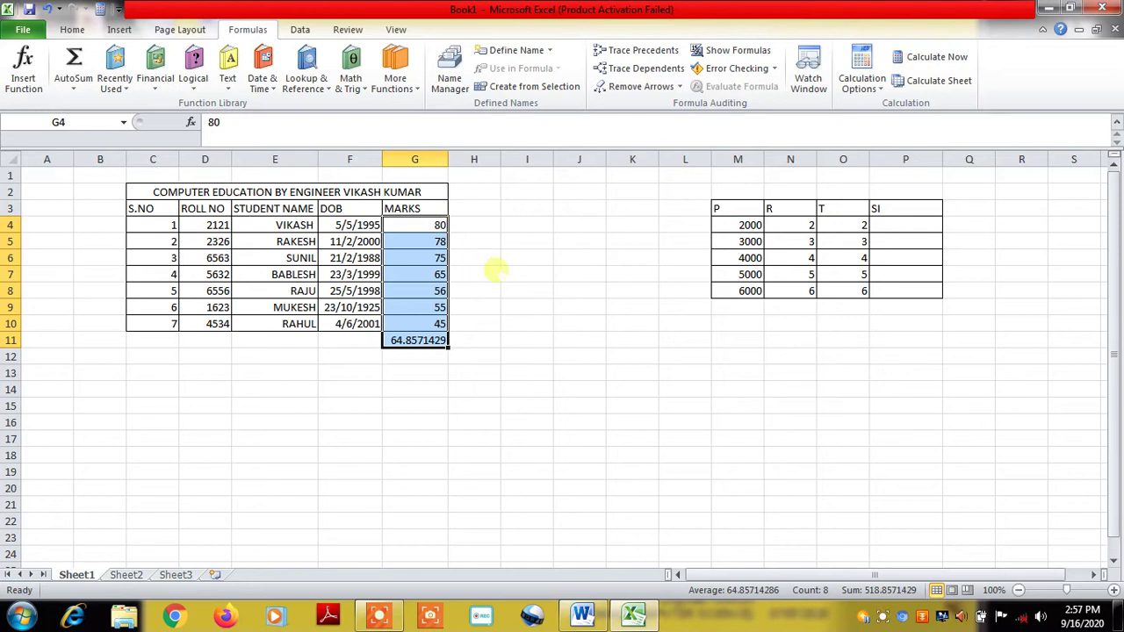
key(ctrl+z)
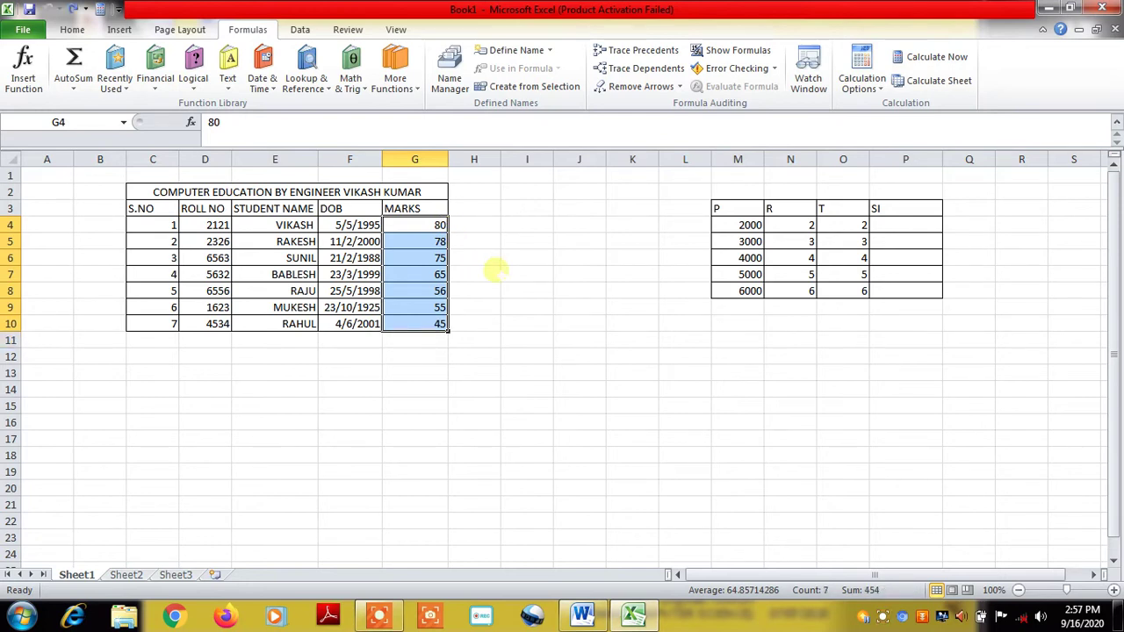
click(516, 241)
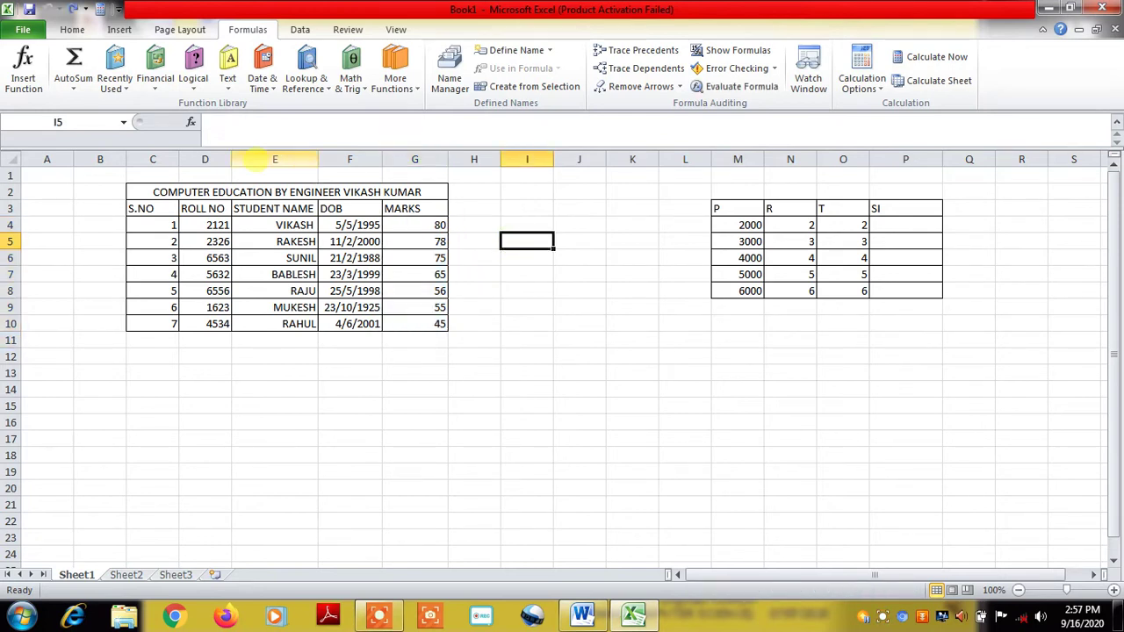
click(74, 87)
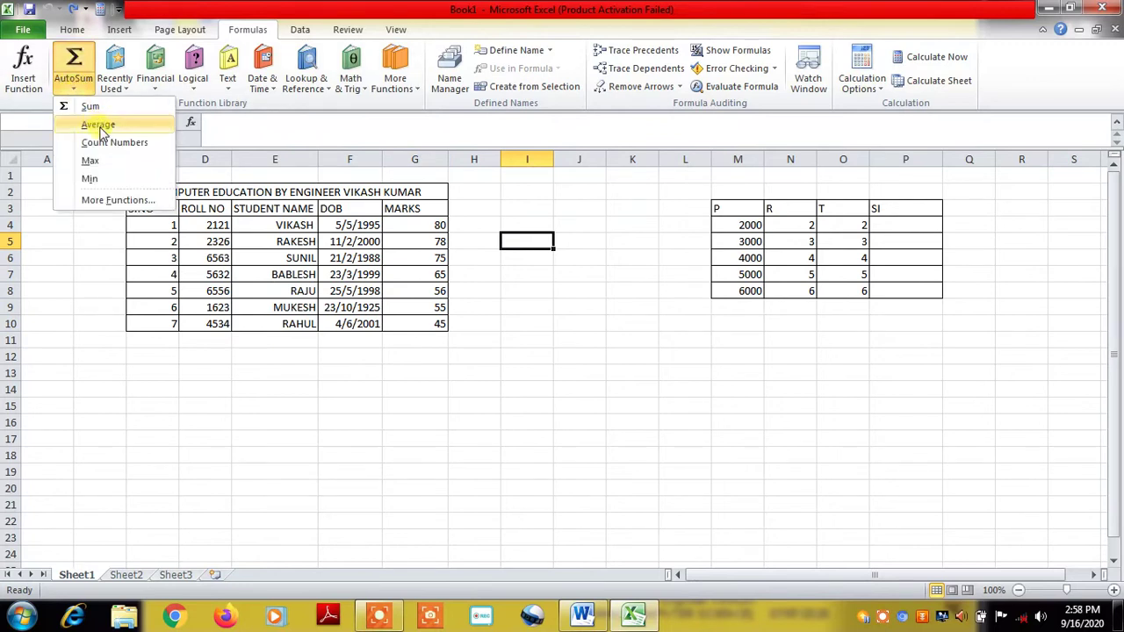
click(422, 223)
drag(436, 225, 439, 324)
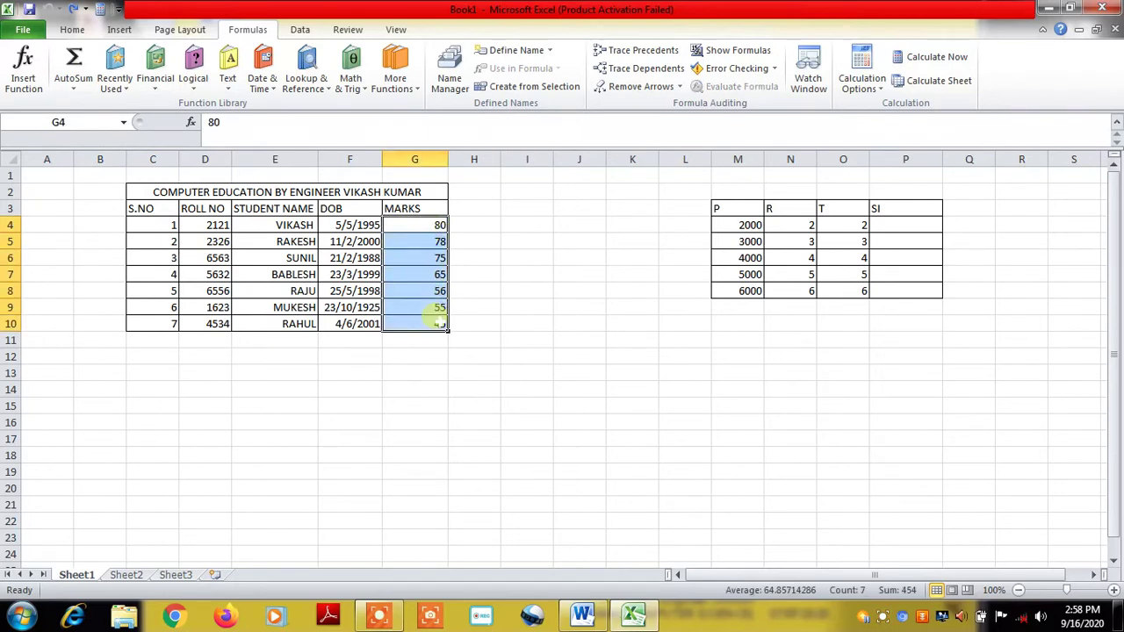
click(76, 90)
click(106, 142)
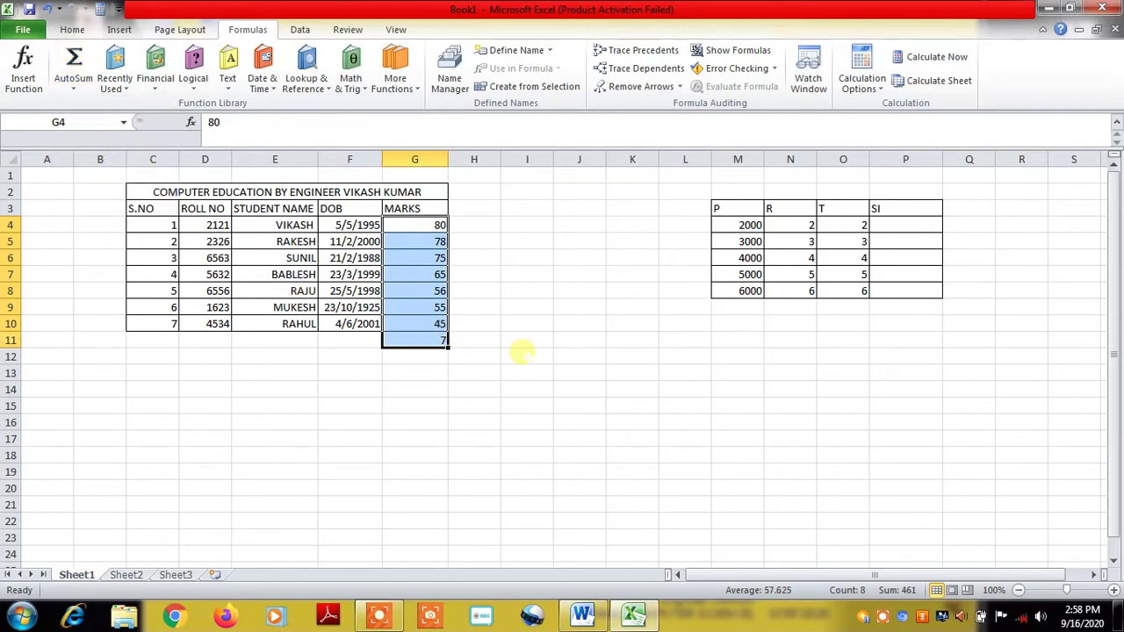
key(ctrl+z)
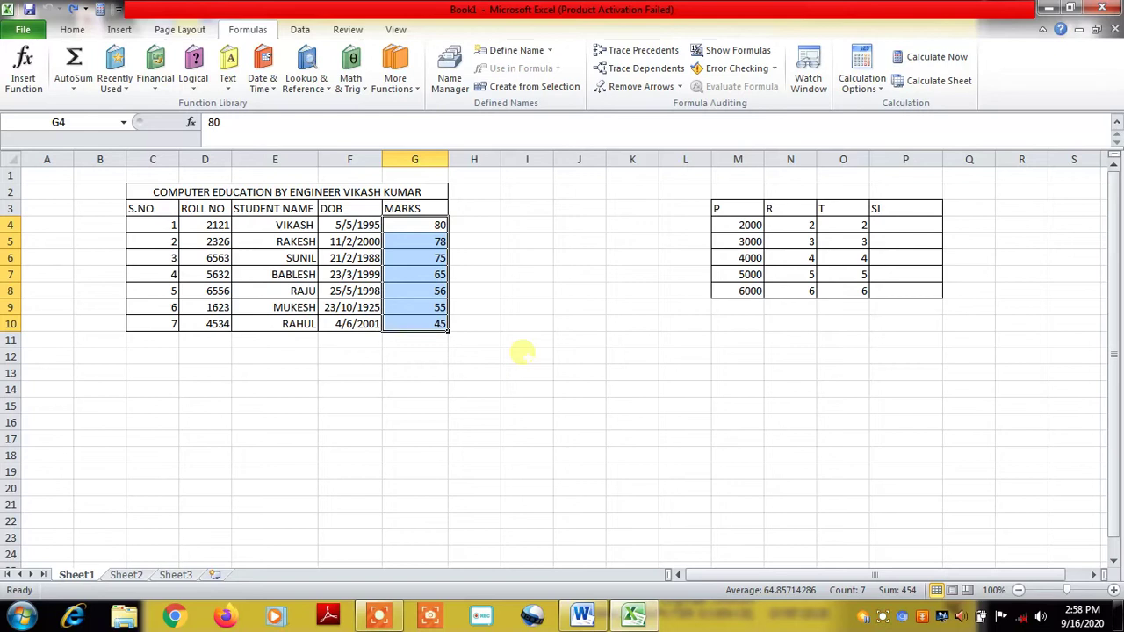
click(490, 339)
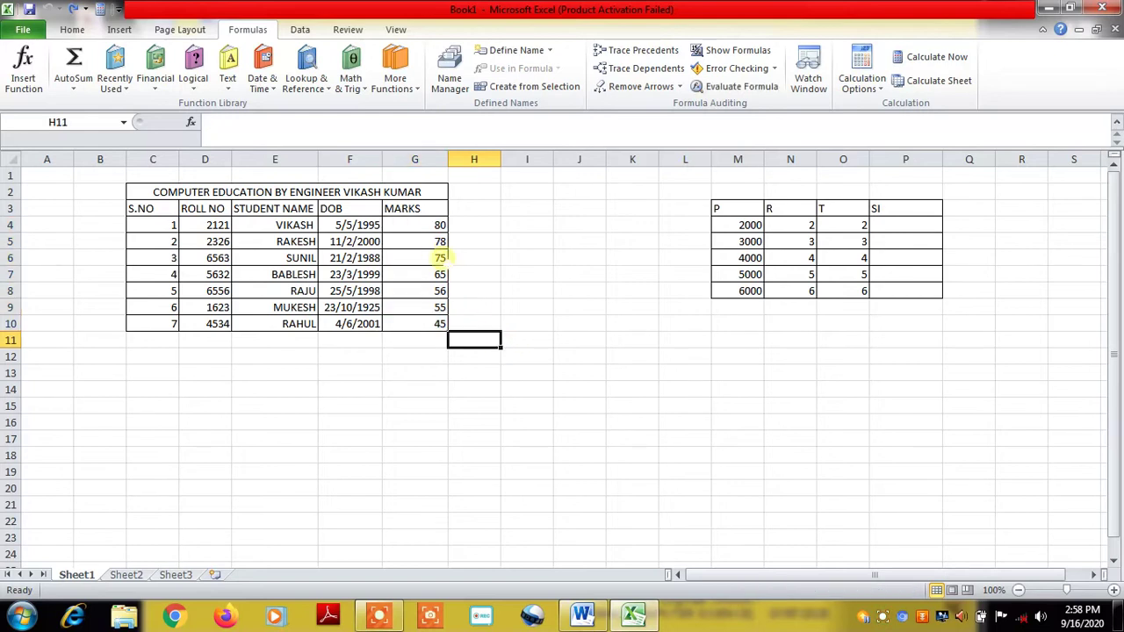
drag(429, 227, 427, 322)
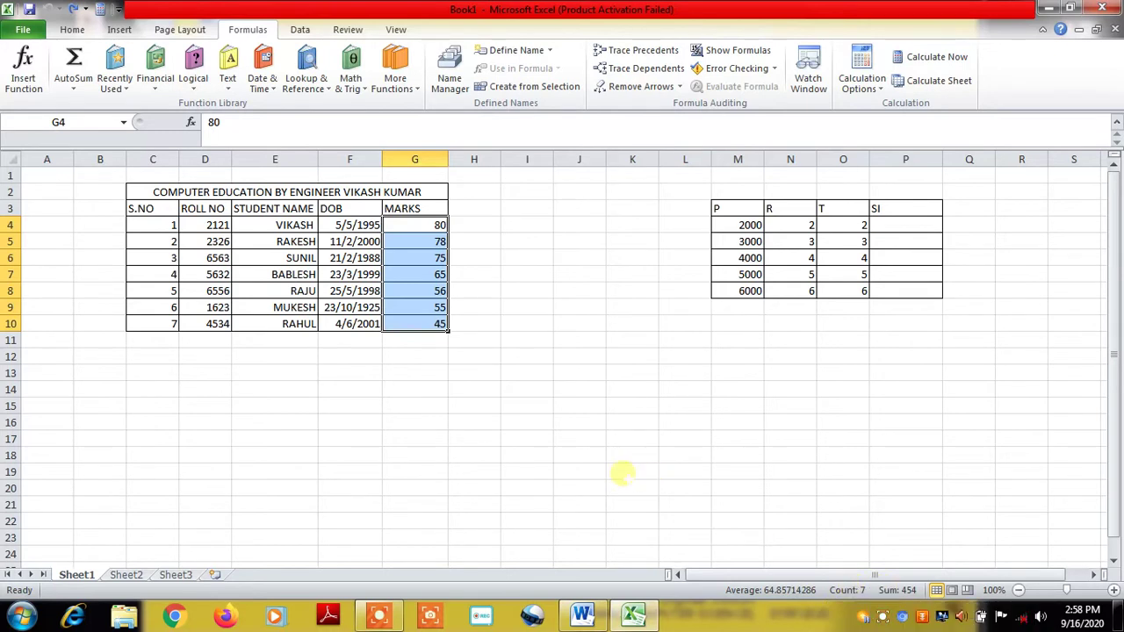
click(527, 243)
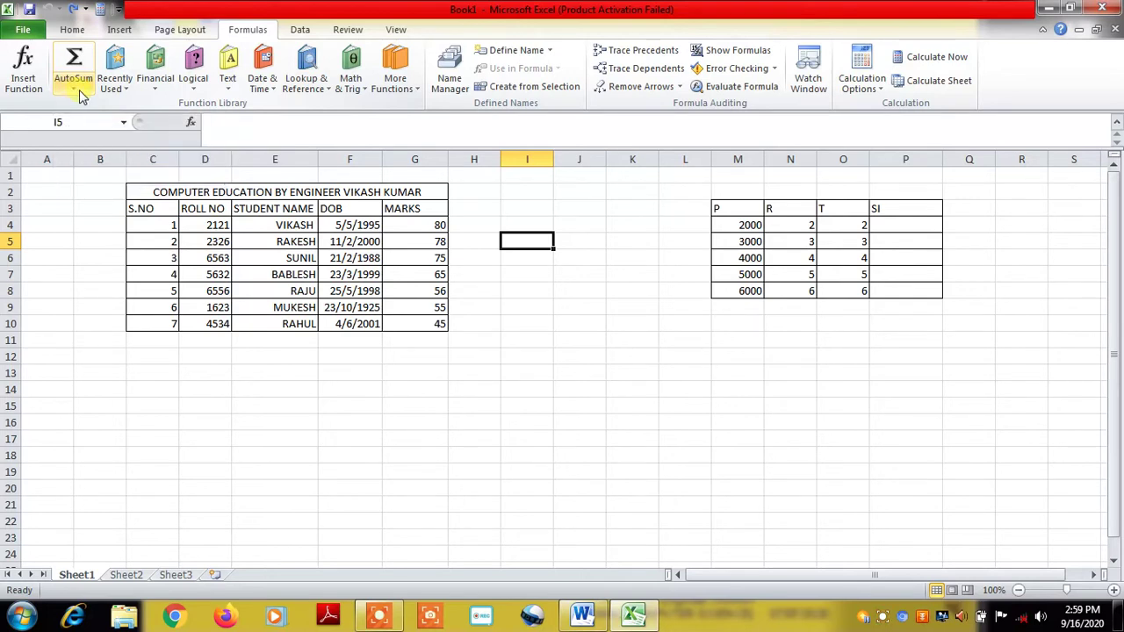
drag(425, 225, 413, 325)
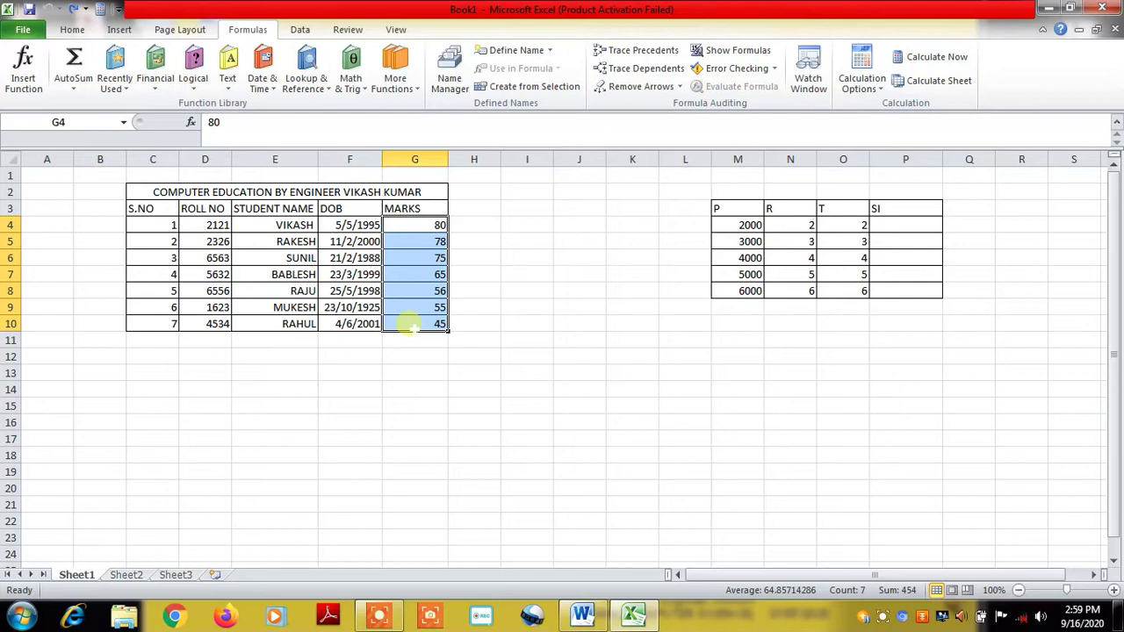
click(74, 92)
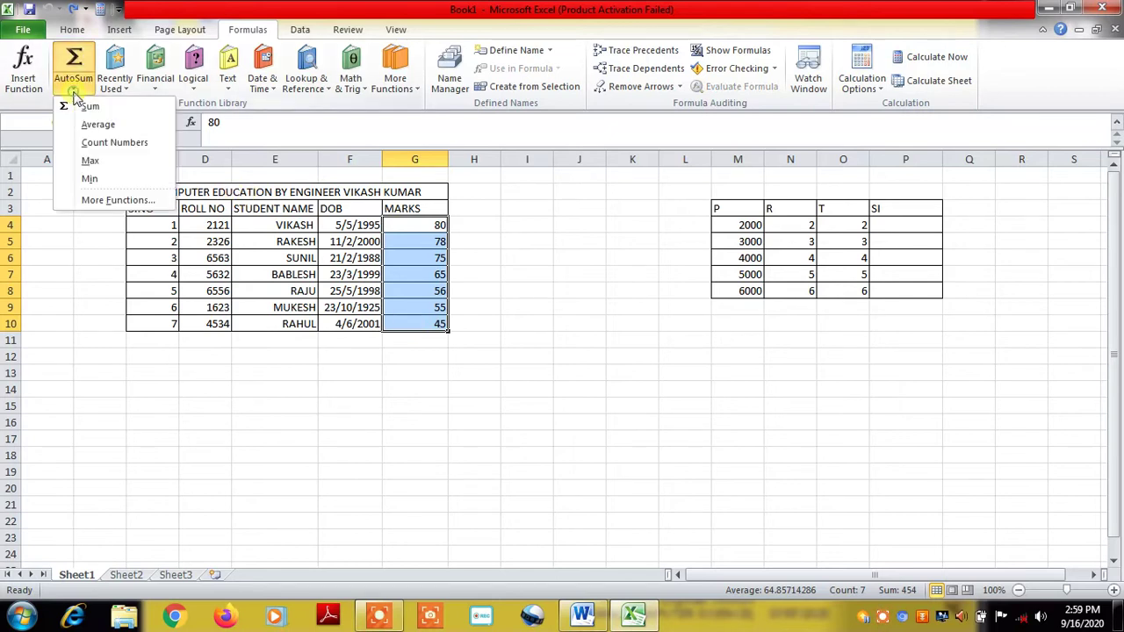
click(91, 162)
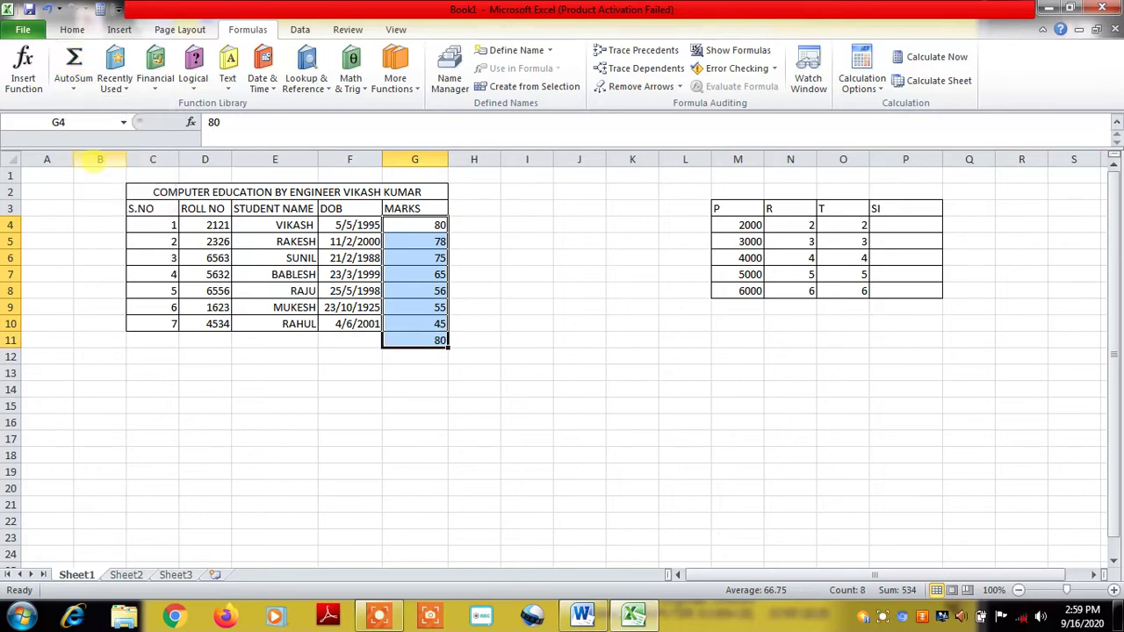
key(ctrl+z)
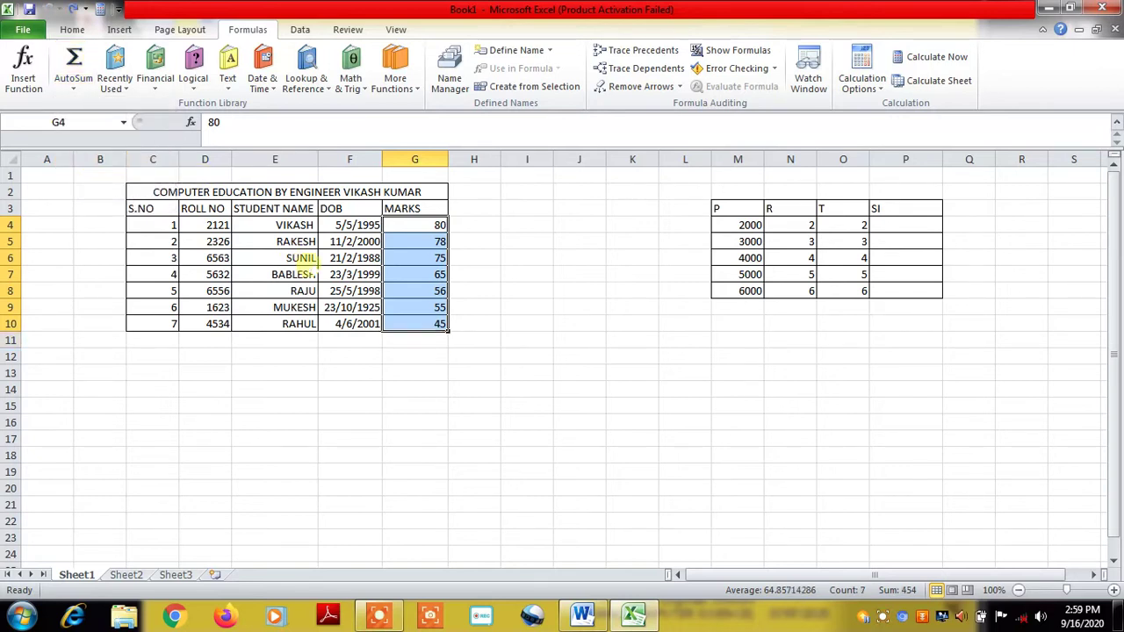
click(74, 89)
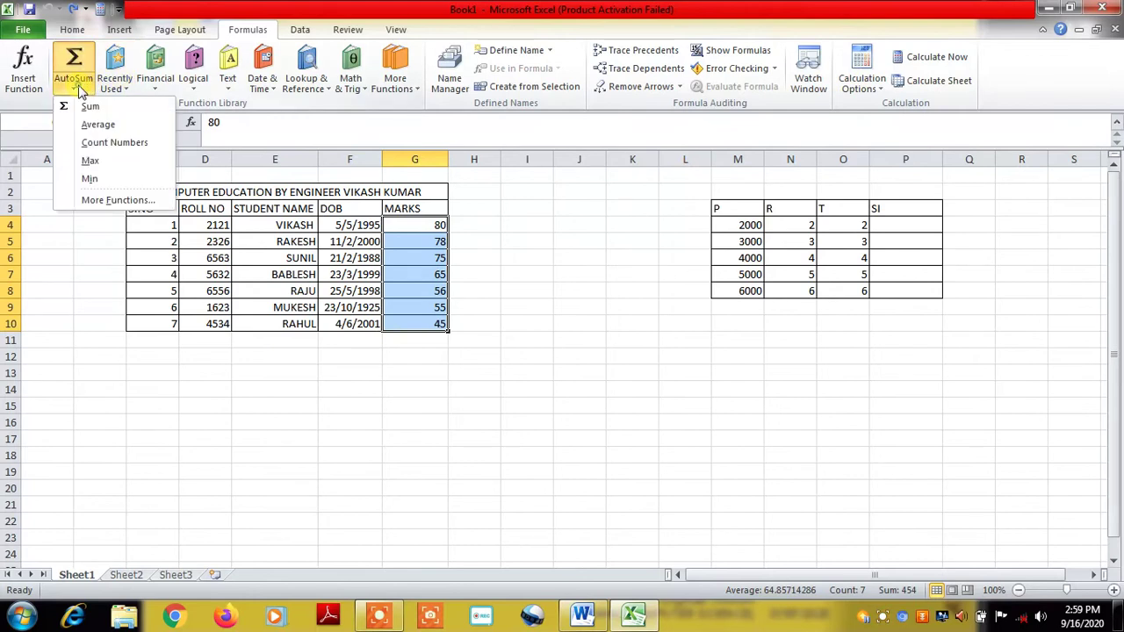
click(90, 179)
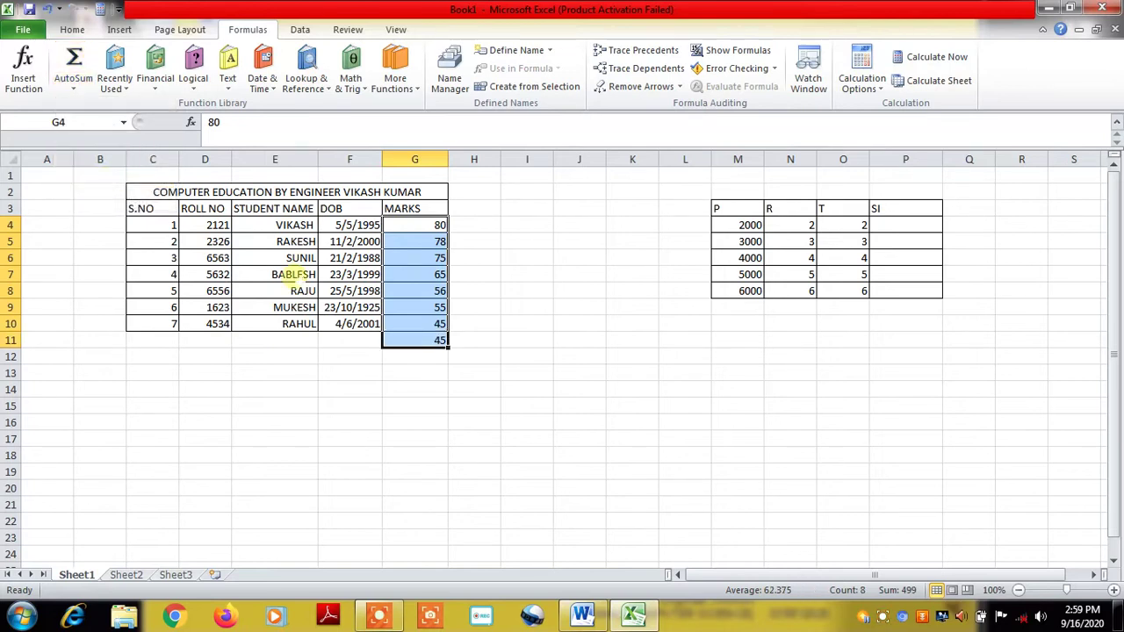
key(ctrl+z)
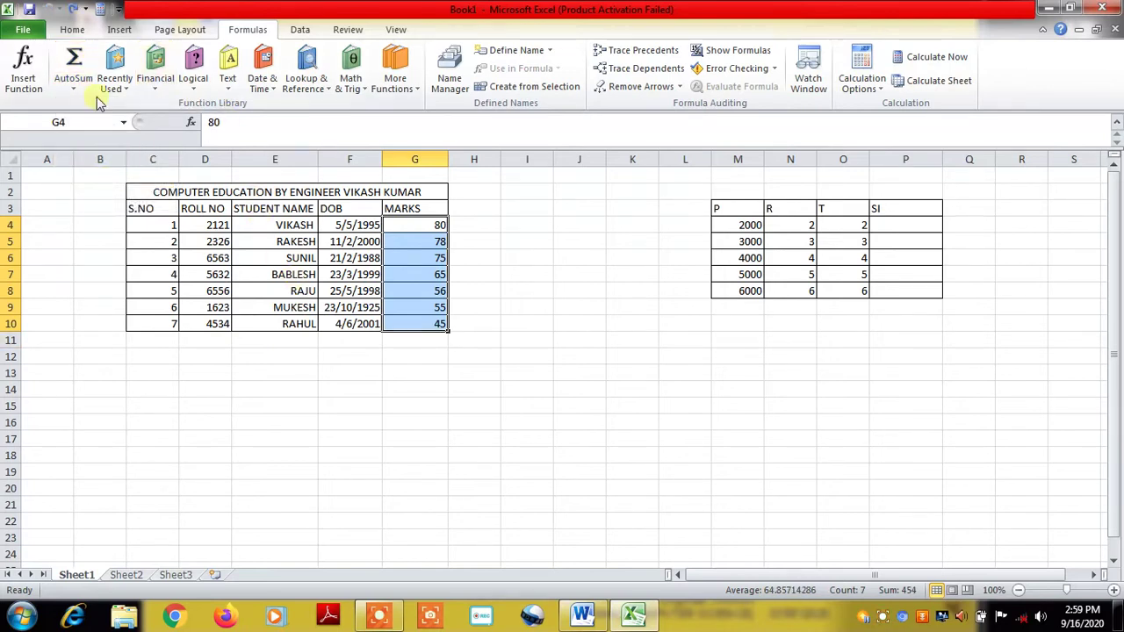
click(78, 92)
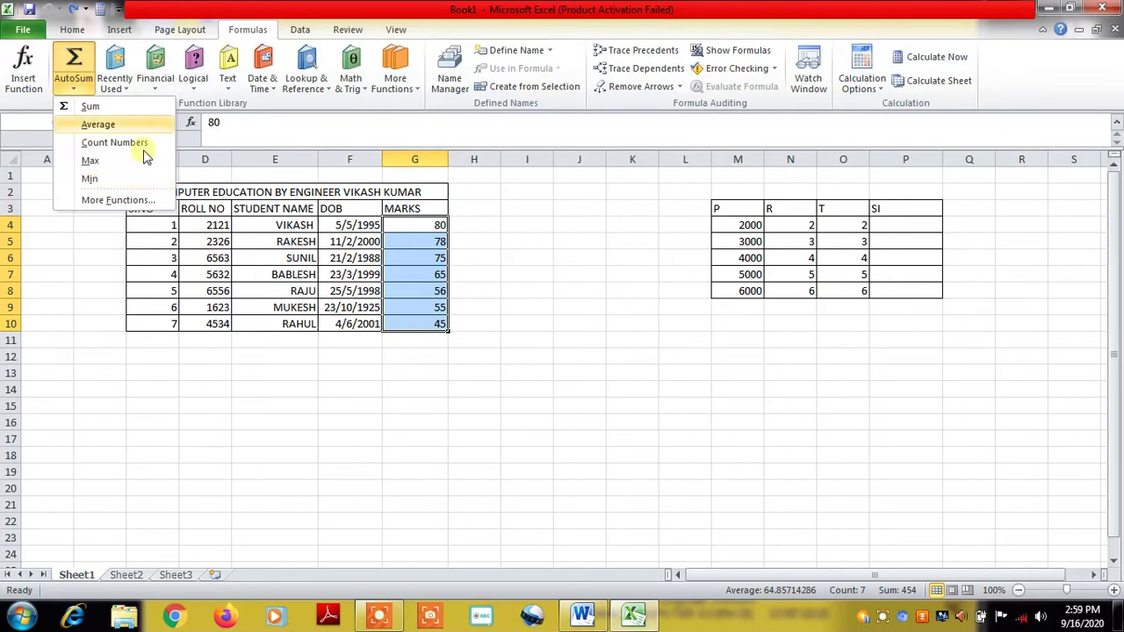
click(518, 367)
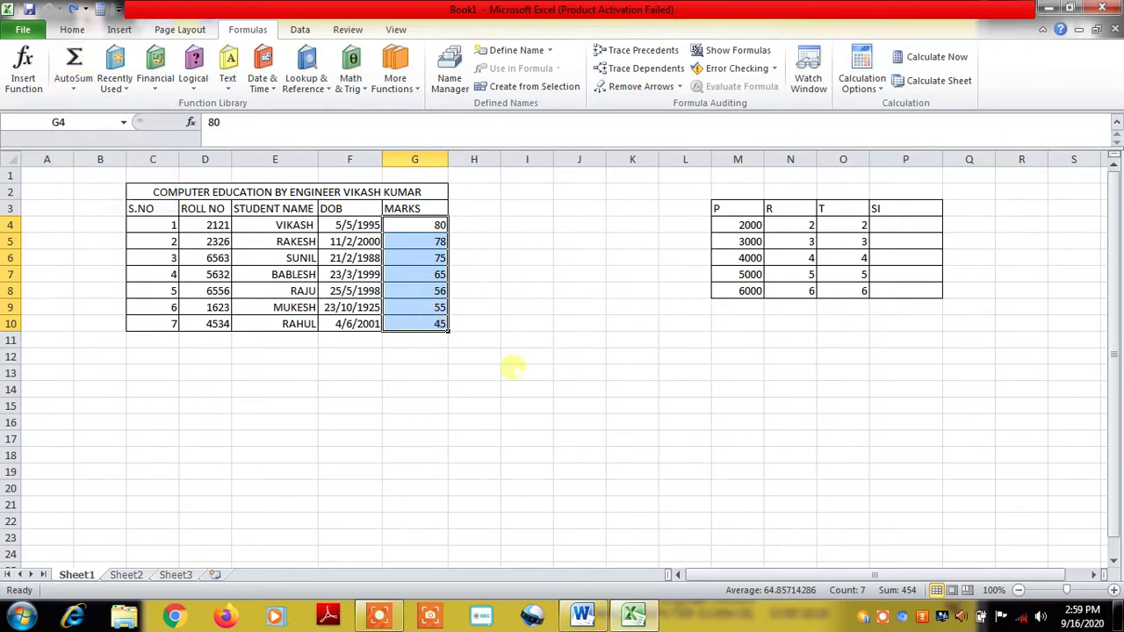
click(537, 395)
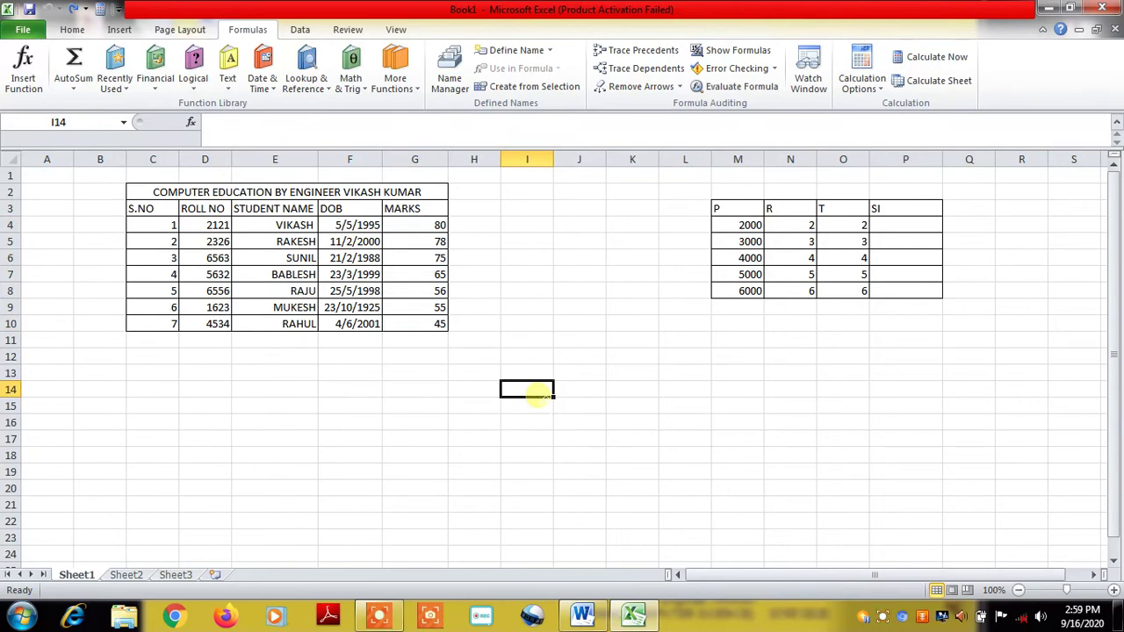
text(=)
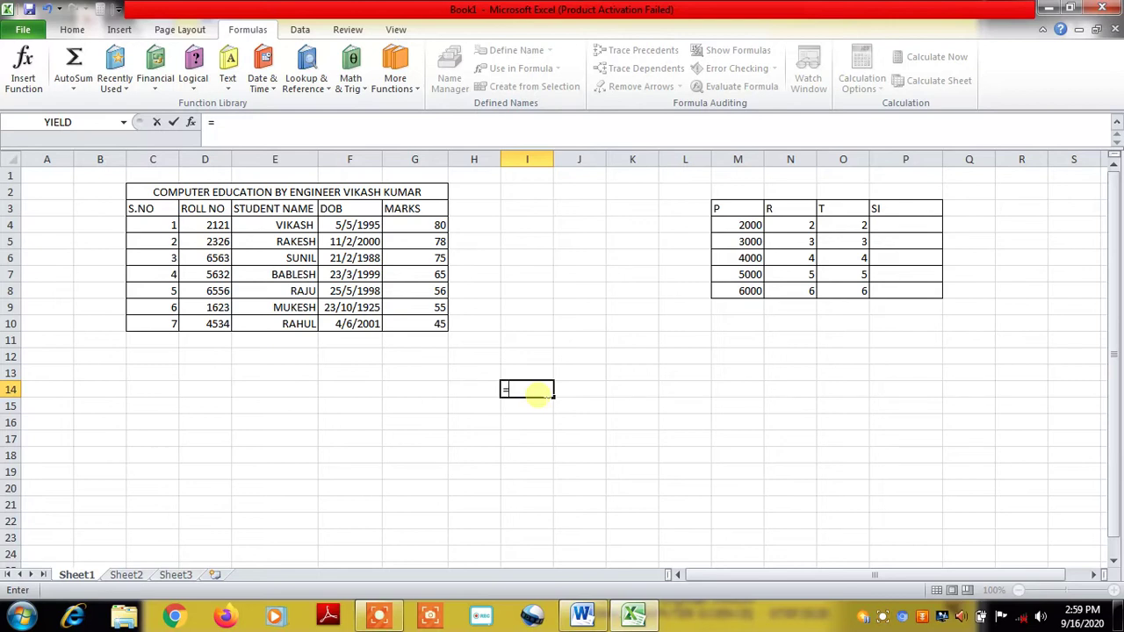
text(NO)
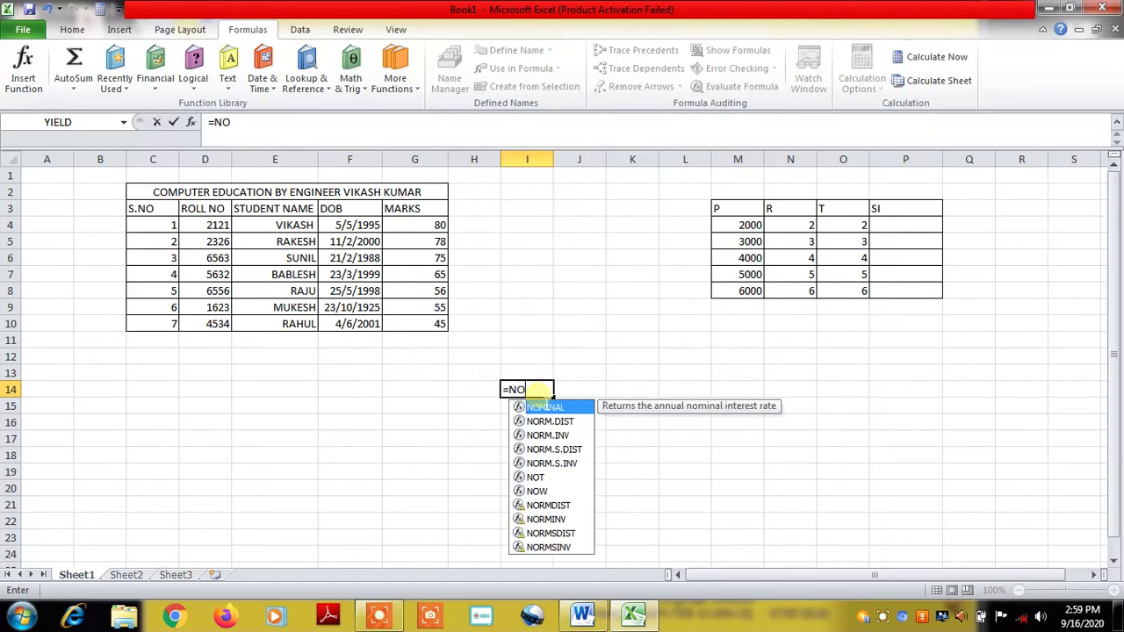
text(W)
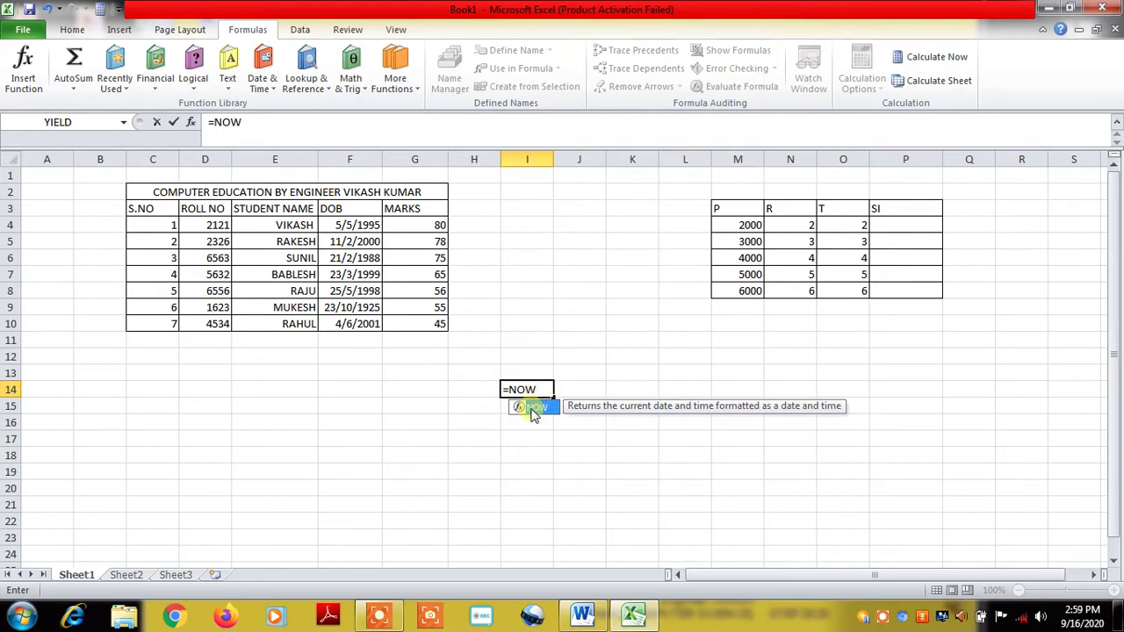
double_click(532, 407)
text())
key(Return)
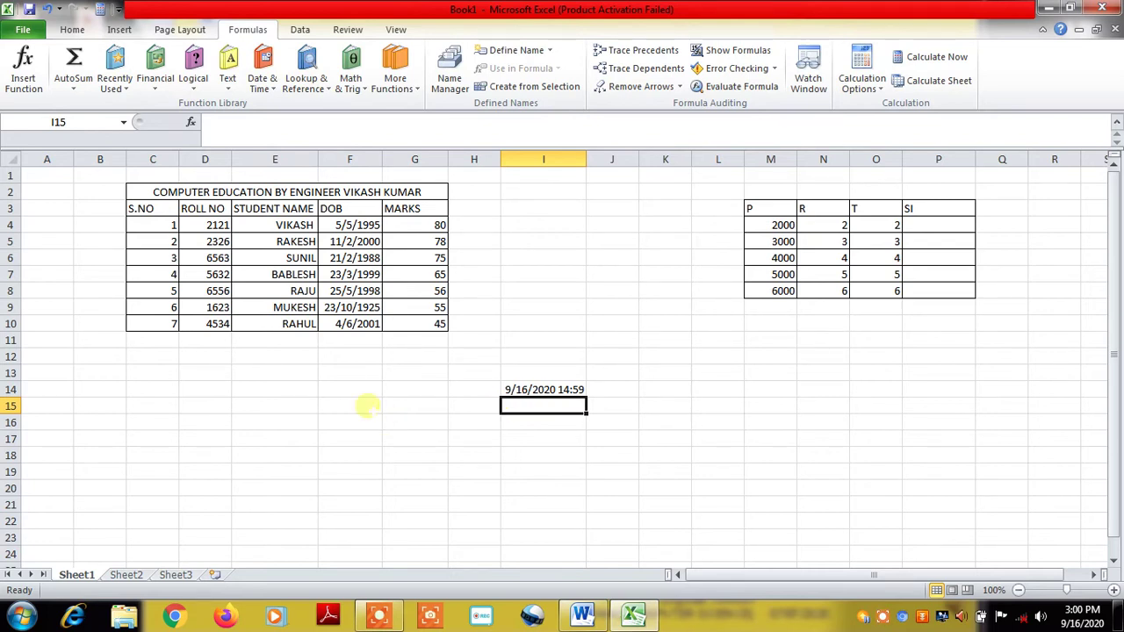
click(368, 406)
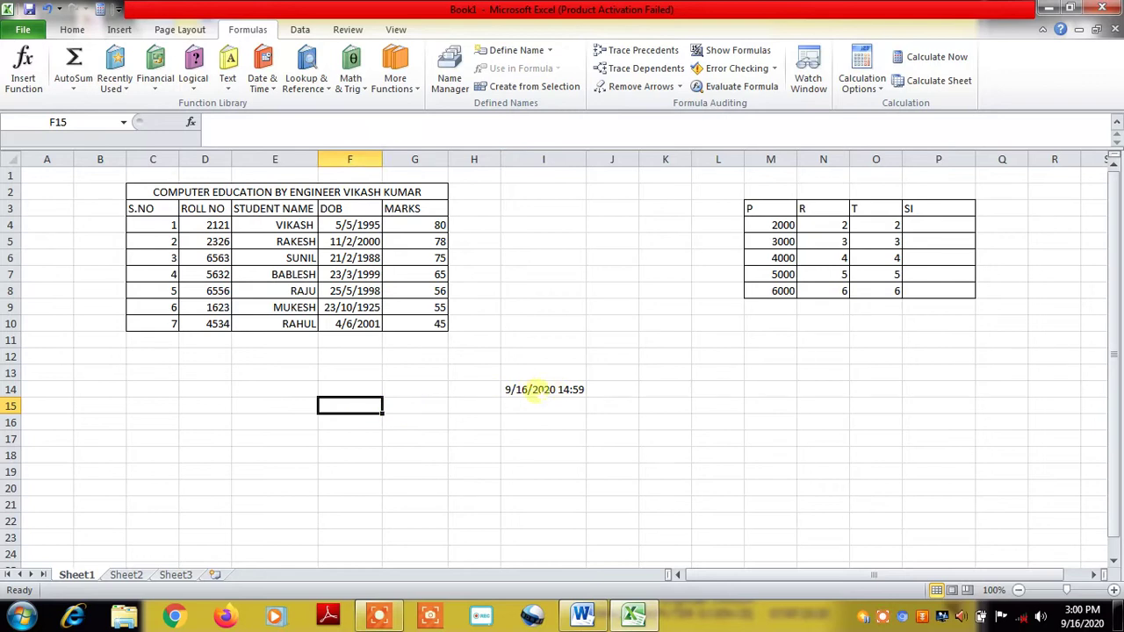
click(537, 391)
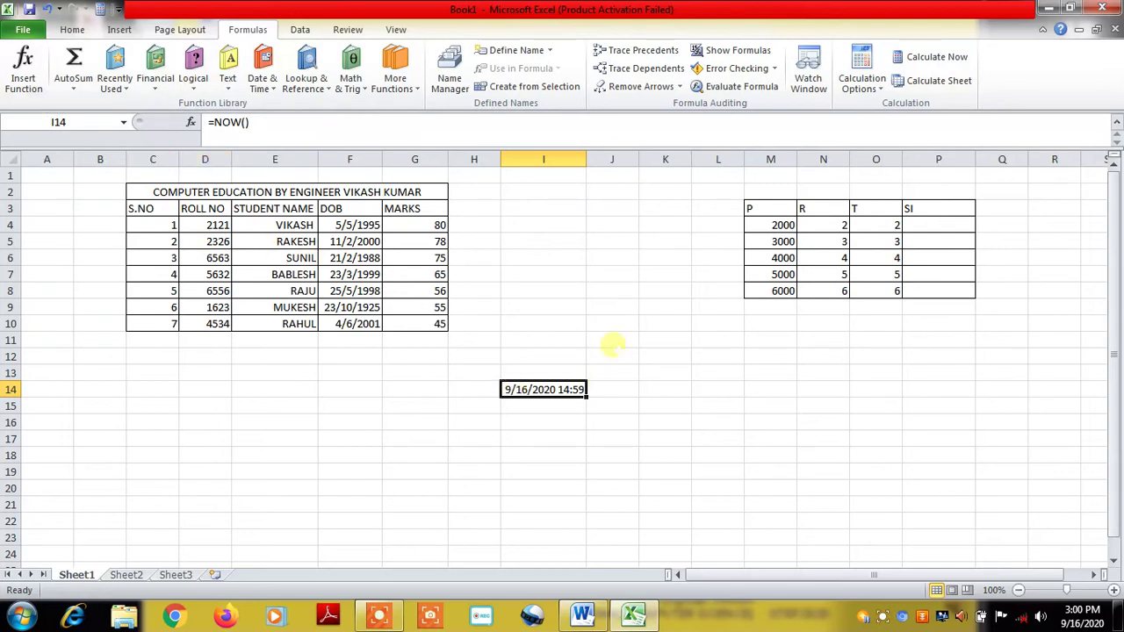
Enter =TODAY() in I11, showing 9/16/2020, and verify its formula
click(573, 338)
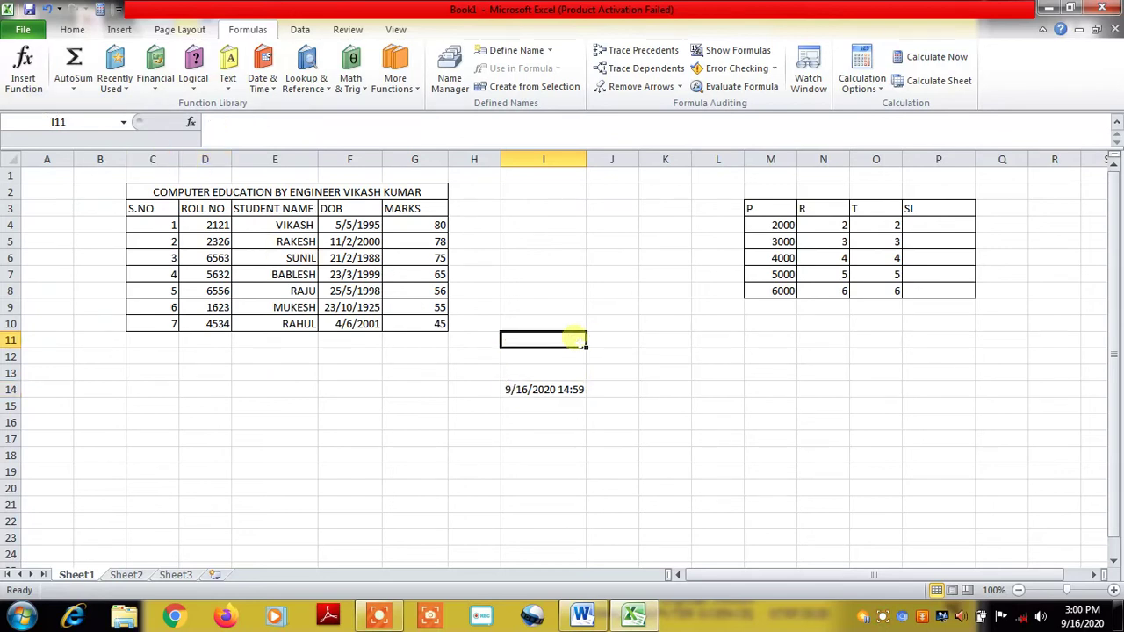
text(=)
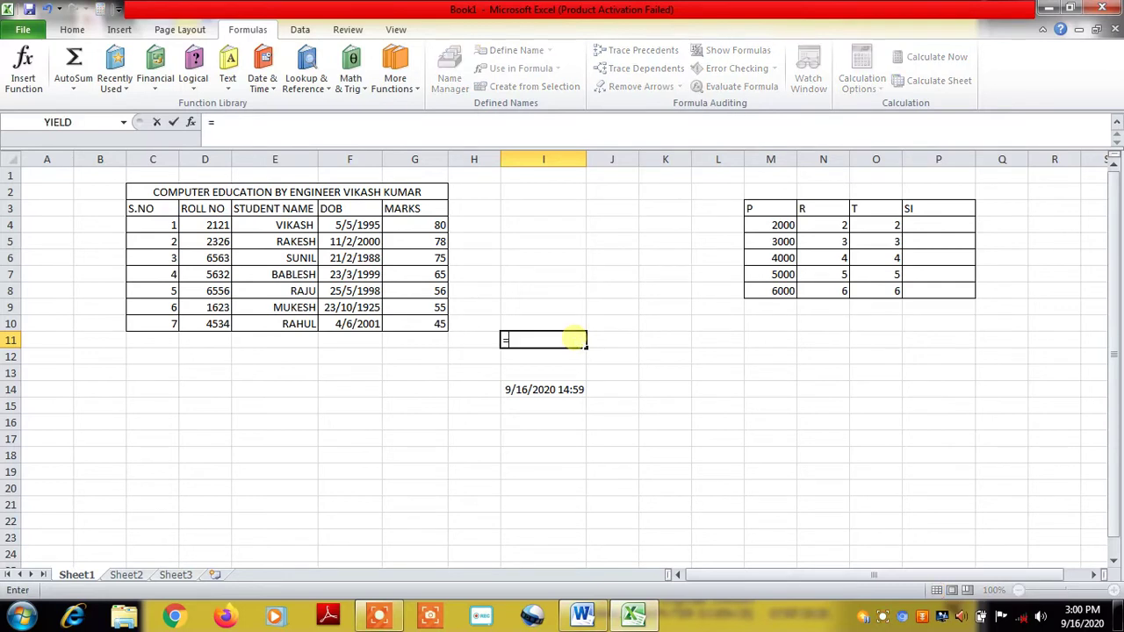
text(TODAY)
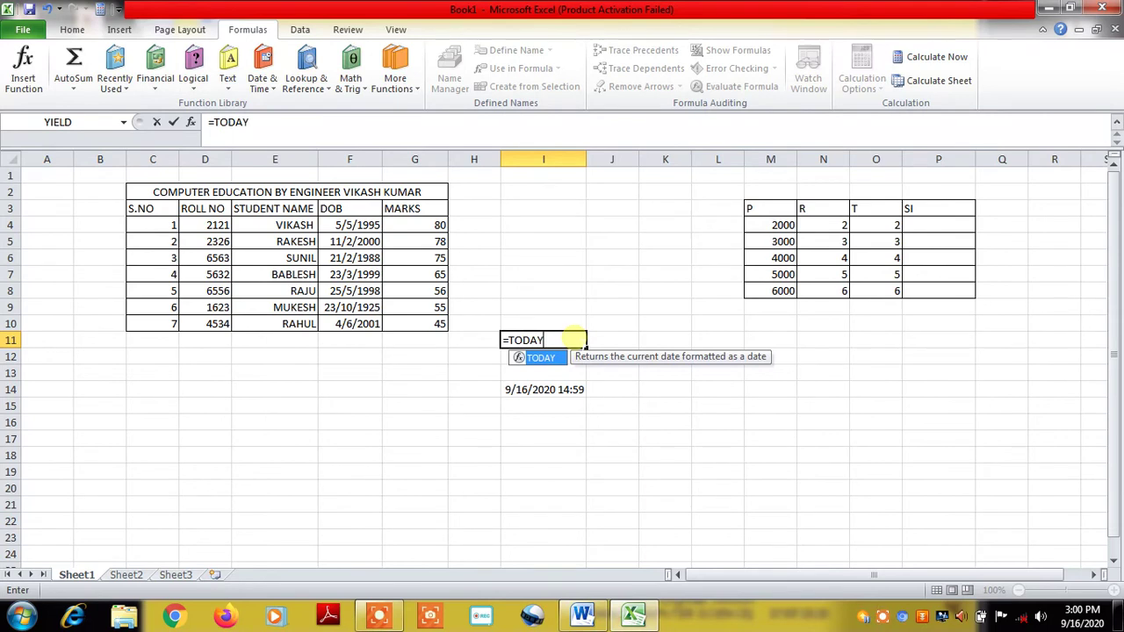
text(())
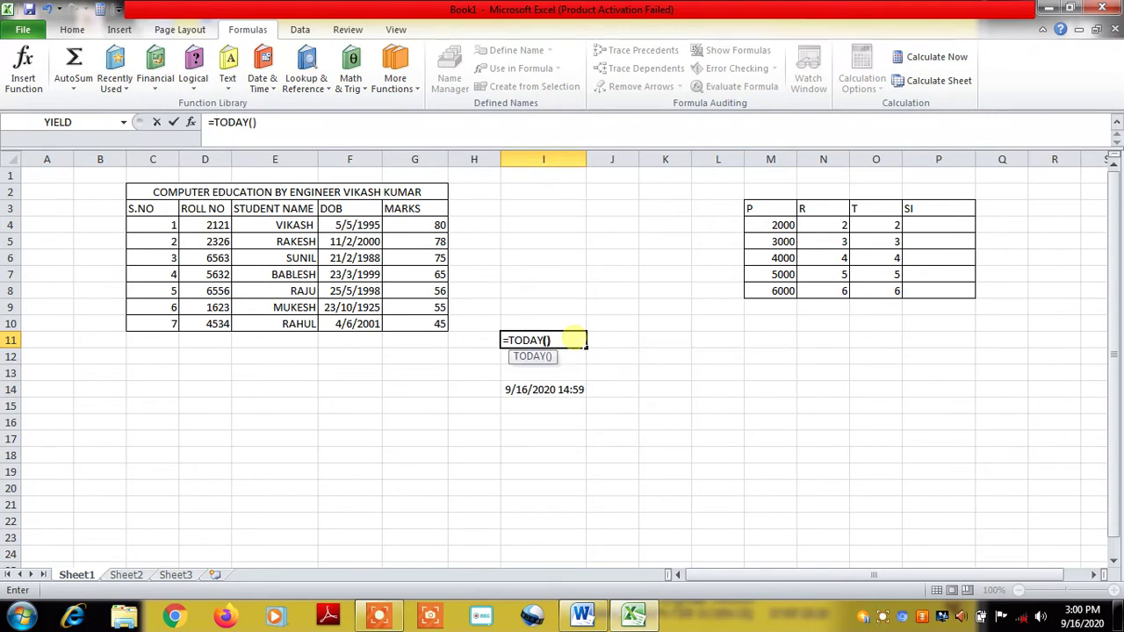
key(Return)
click(657, 354)
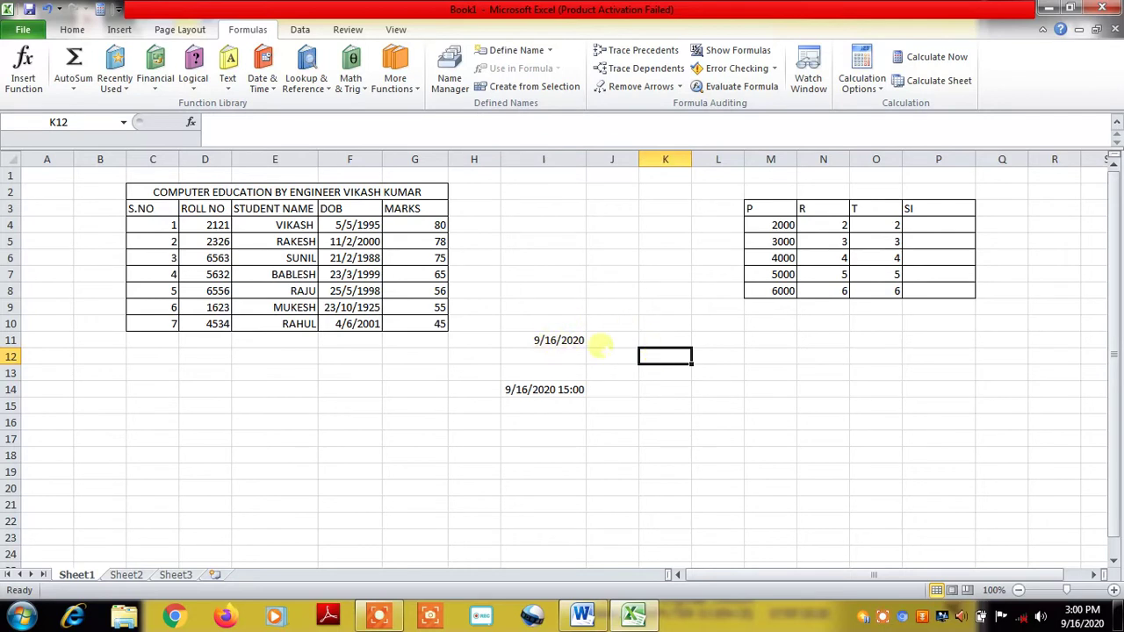
click(553, 340)
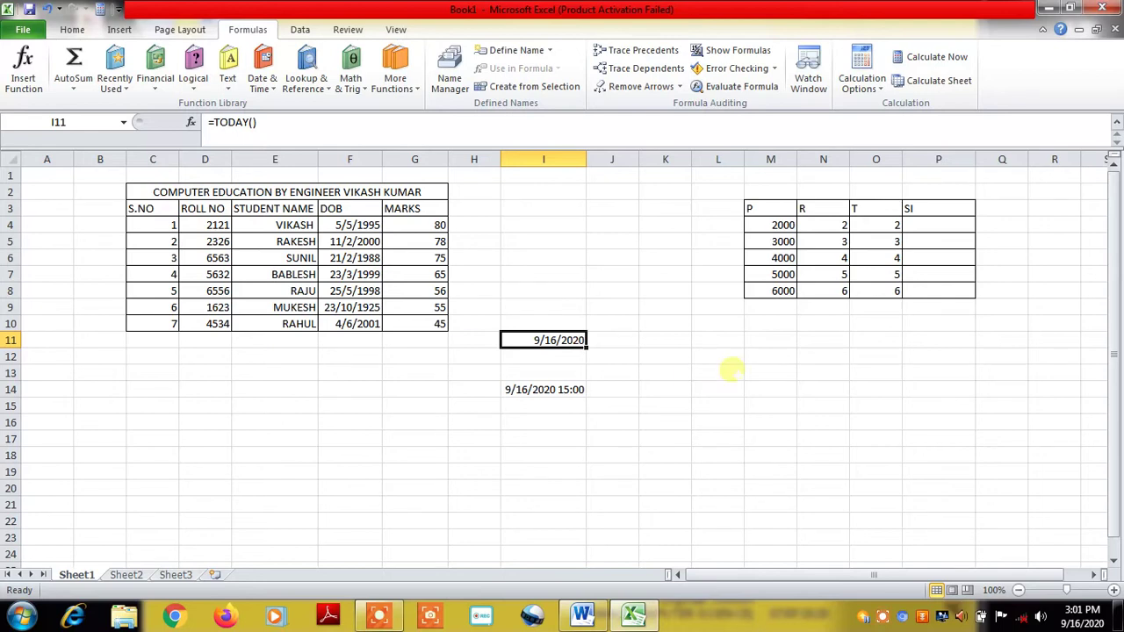
click(930, 224)
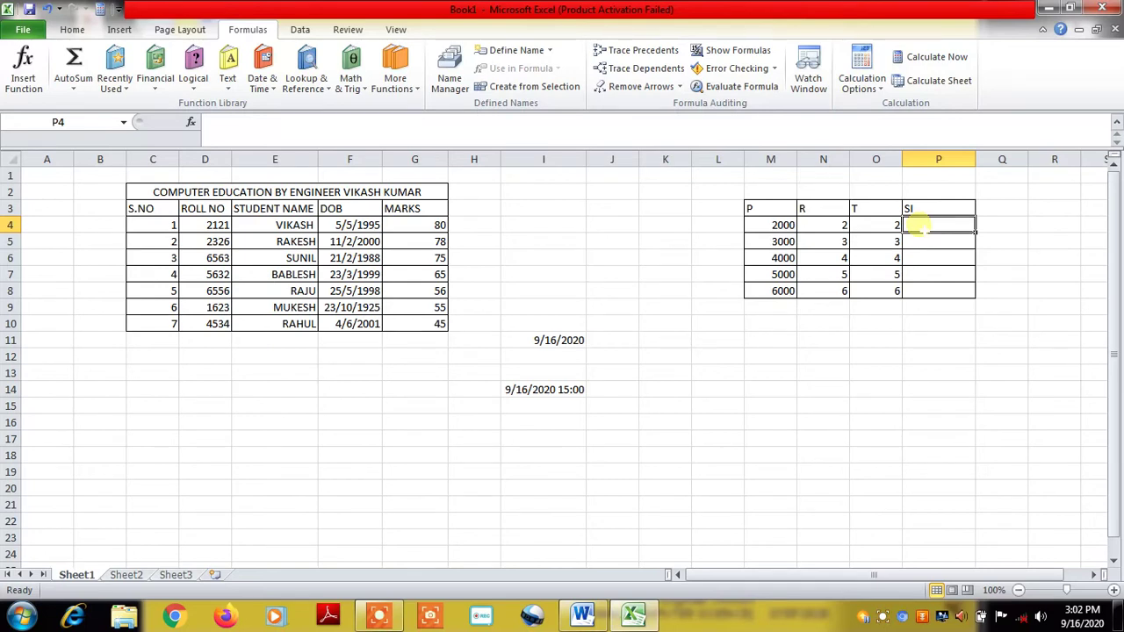
Try =P*R*T/100 in P4, dismiss the formula error, and erase the faulty entry
text(=)
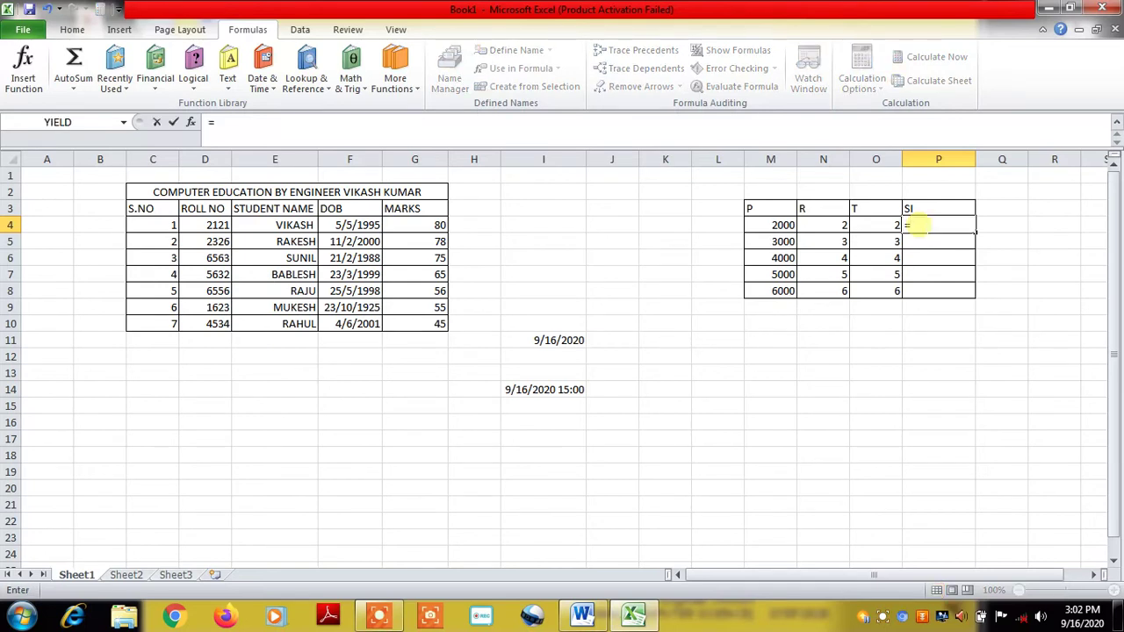
text(P)
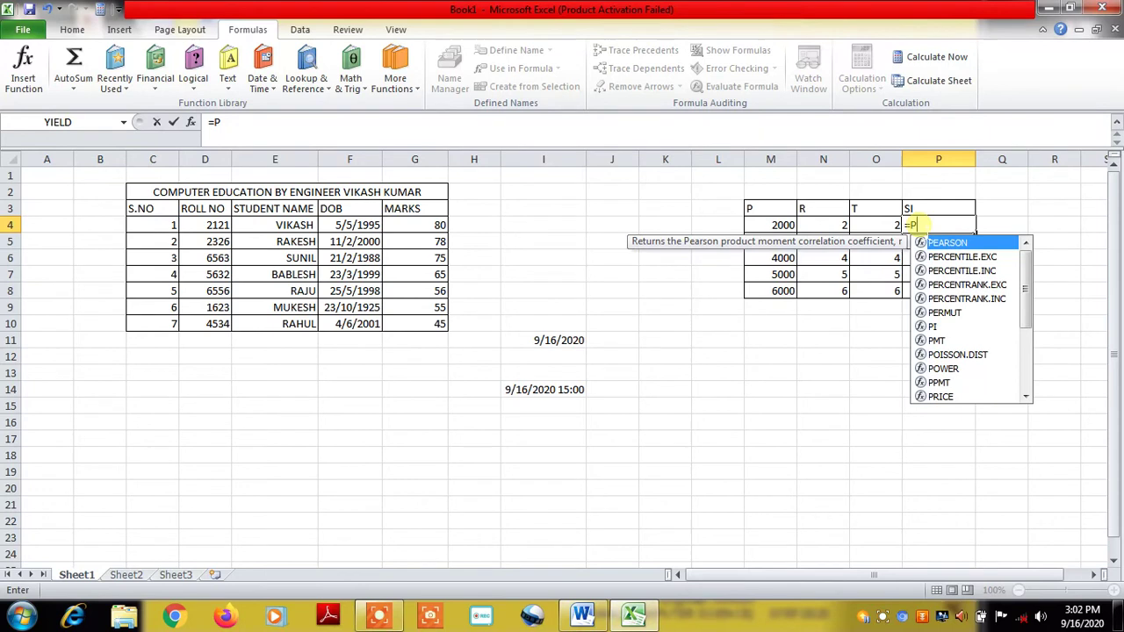
text(*)
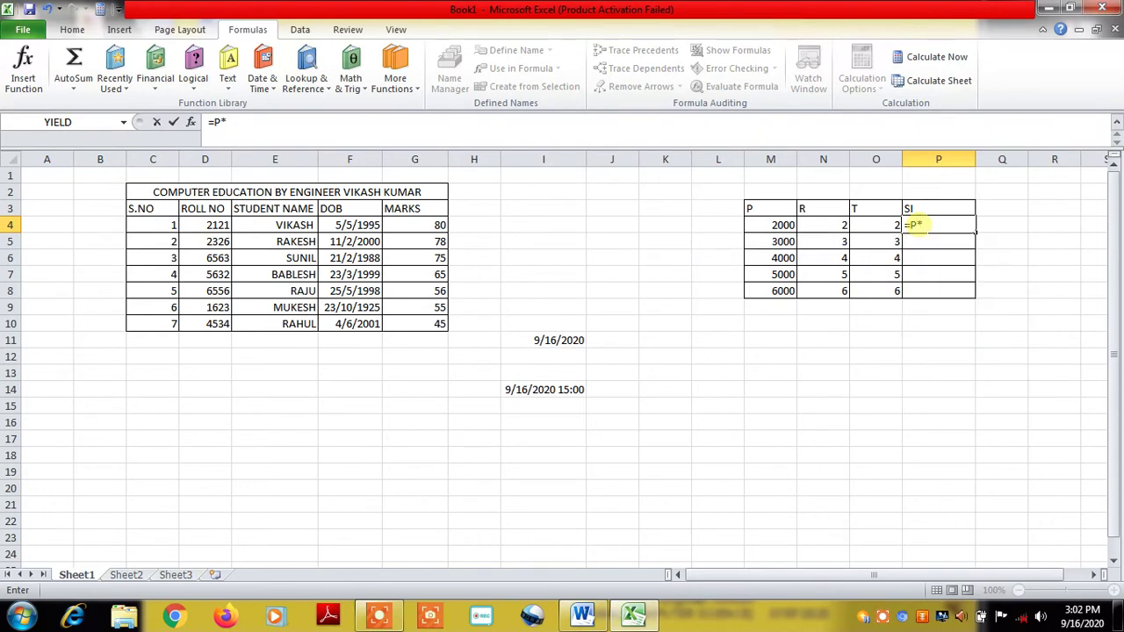
text(R*)
text(T)
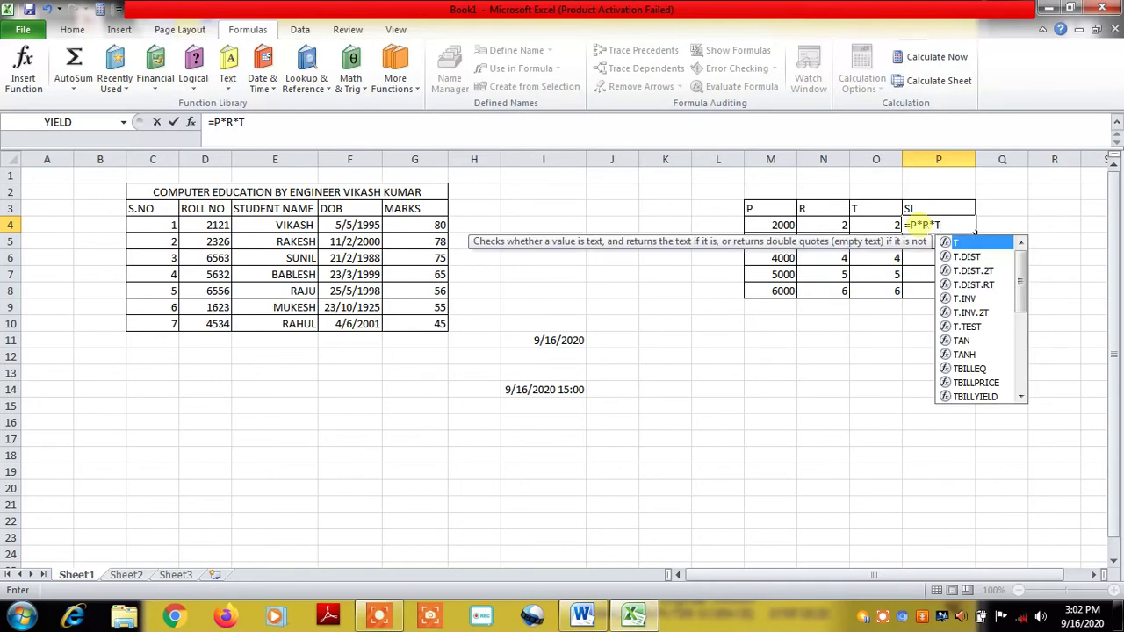
text(/100)
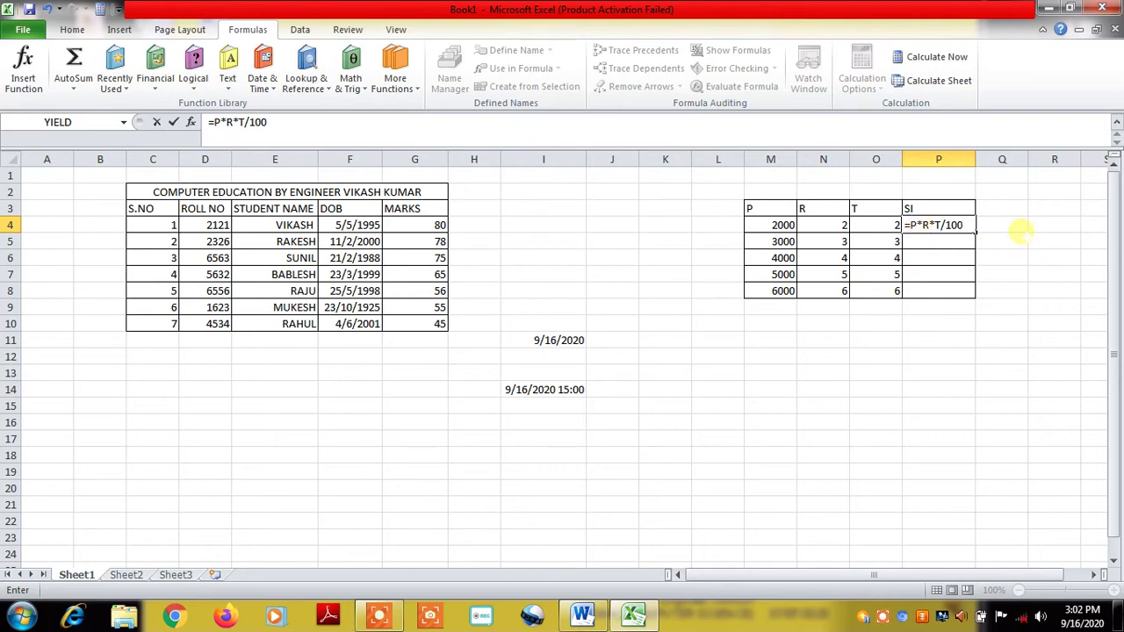
key(Return)
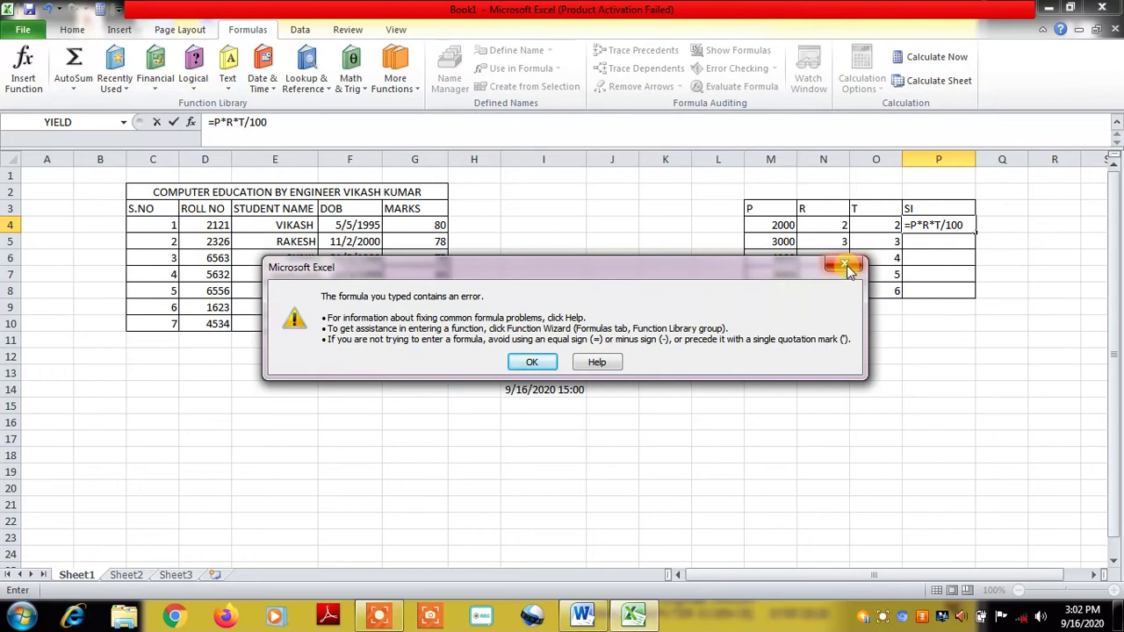
click(844, 264)
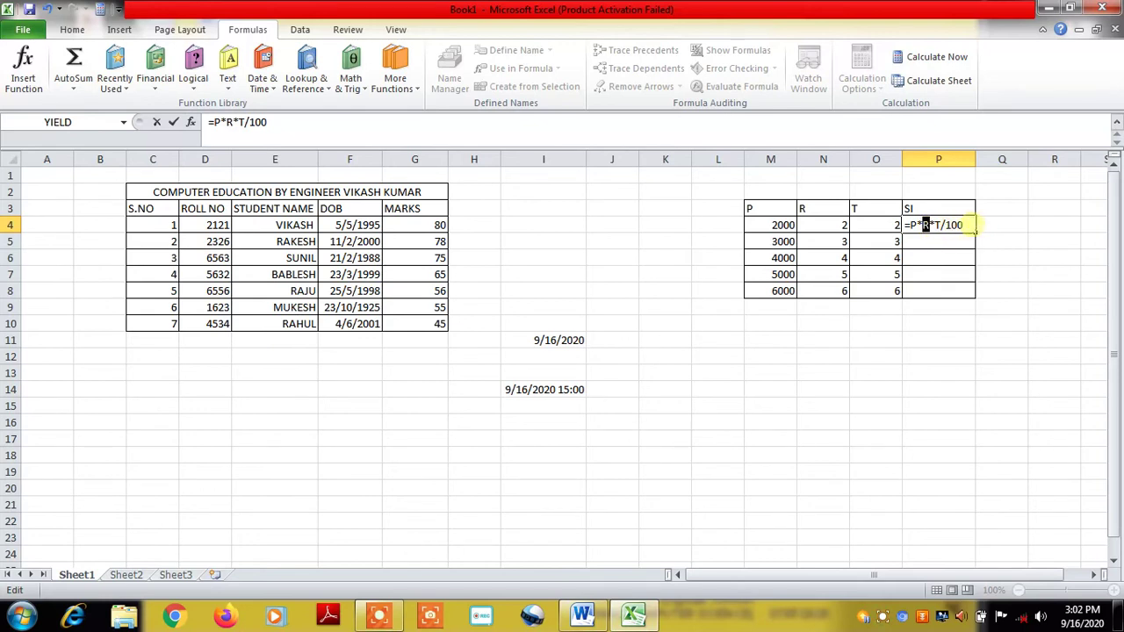
click(959, 225)
key(BackSpace)
key(BackSpace)
key(BackSpace)
key(BackSpace)
key(BackSpace)
key(BackSpace)
key(BackSpace)
key(BackSpace)
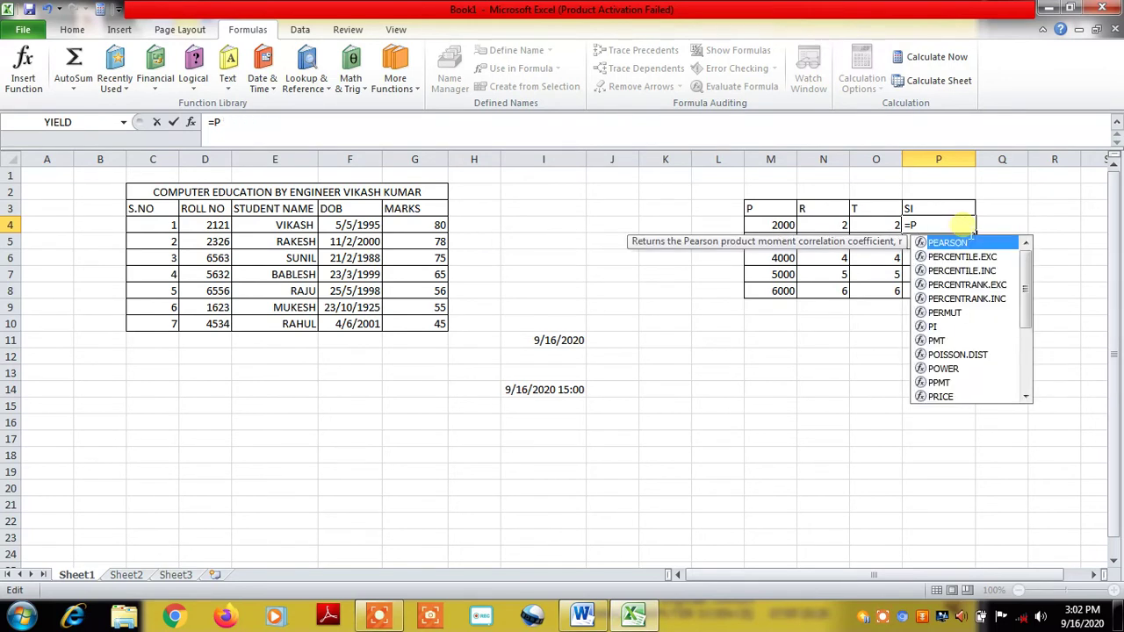
key(BackSpace)
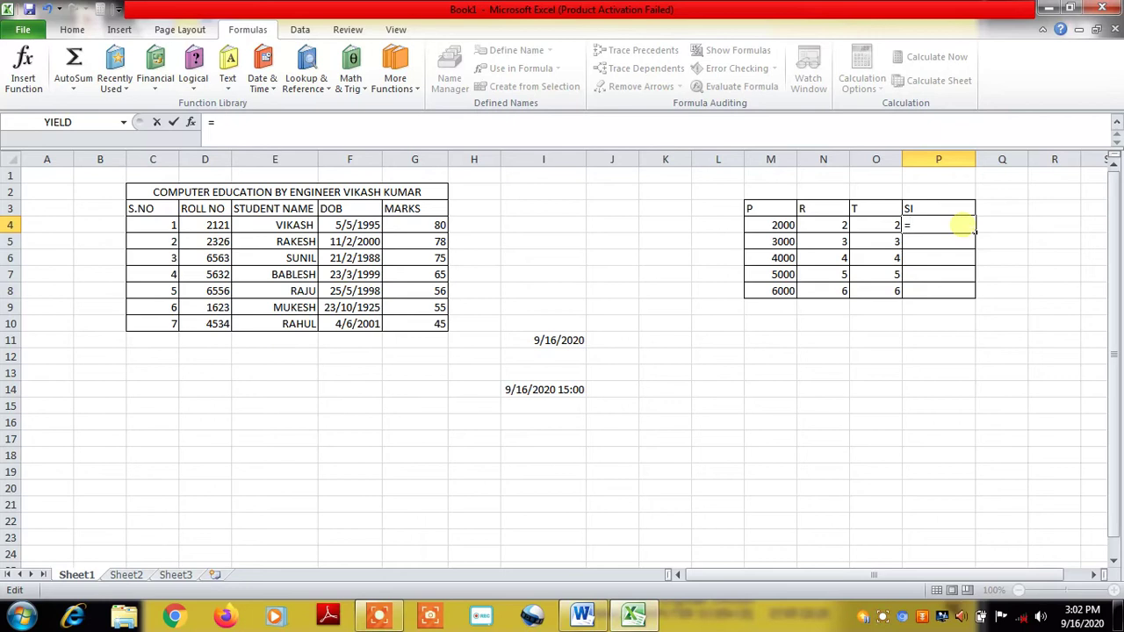
Build =M4*N4*O4/100 in P4 from the cell references, giving simple interest 80
click(779, 224)
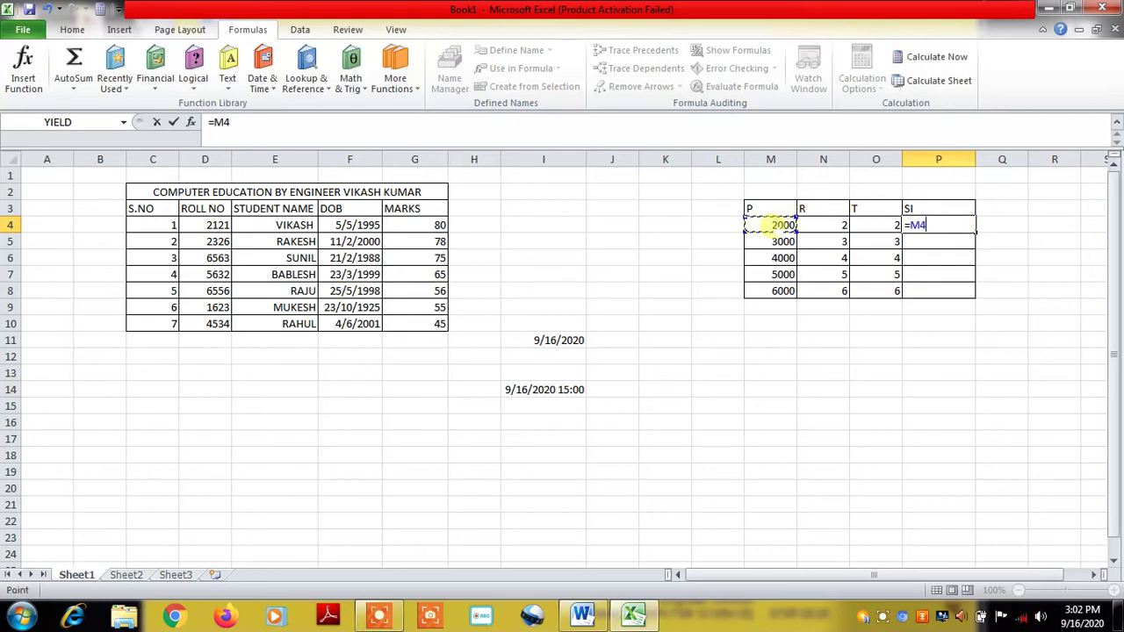
text(*)
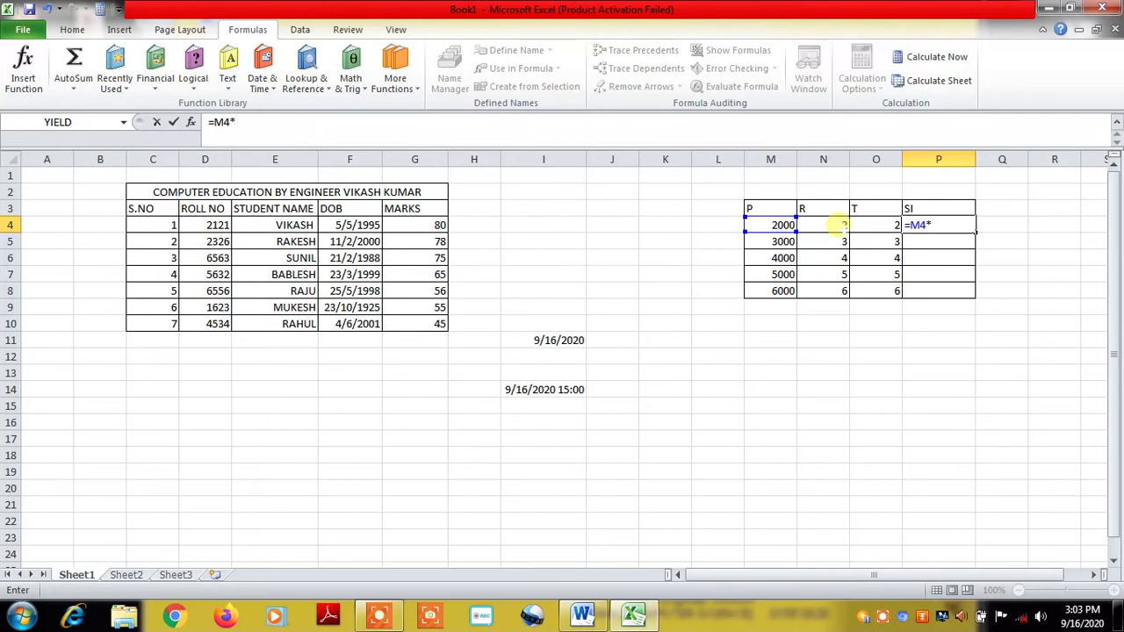
click(839, 225)
text(*)
click(865, 227)
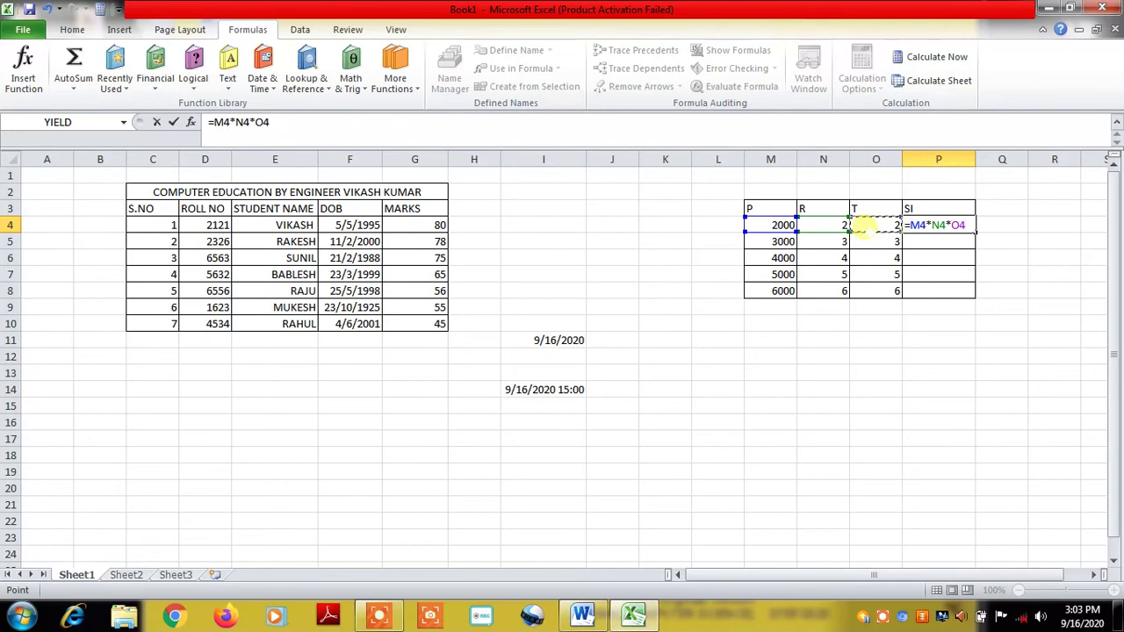
text(/)
text(100)
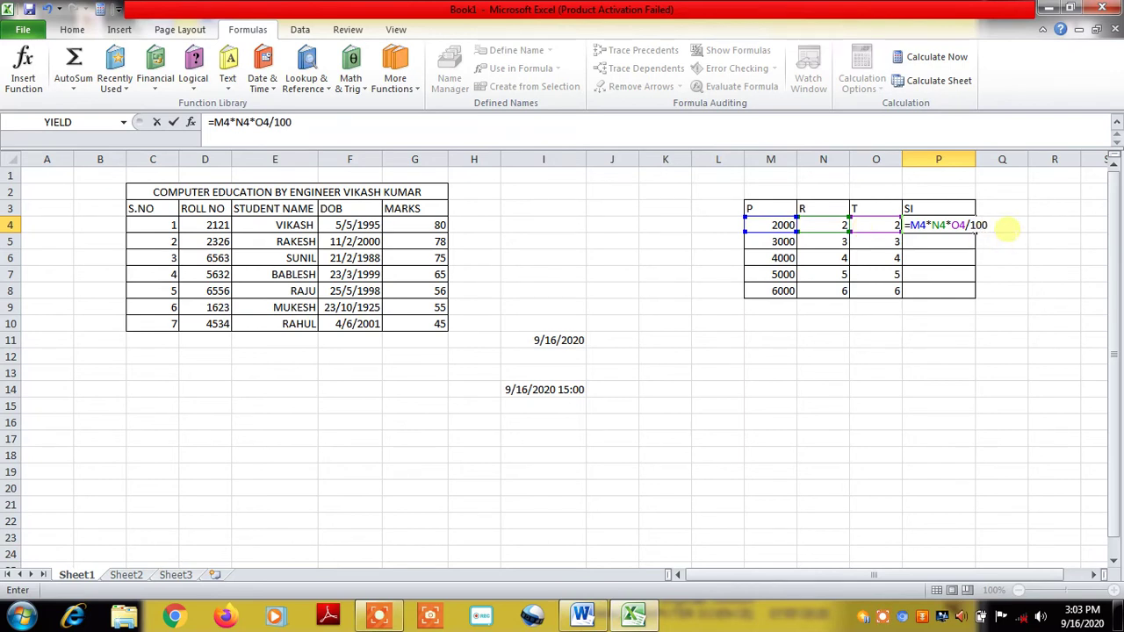
click(1003, 242)
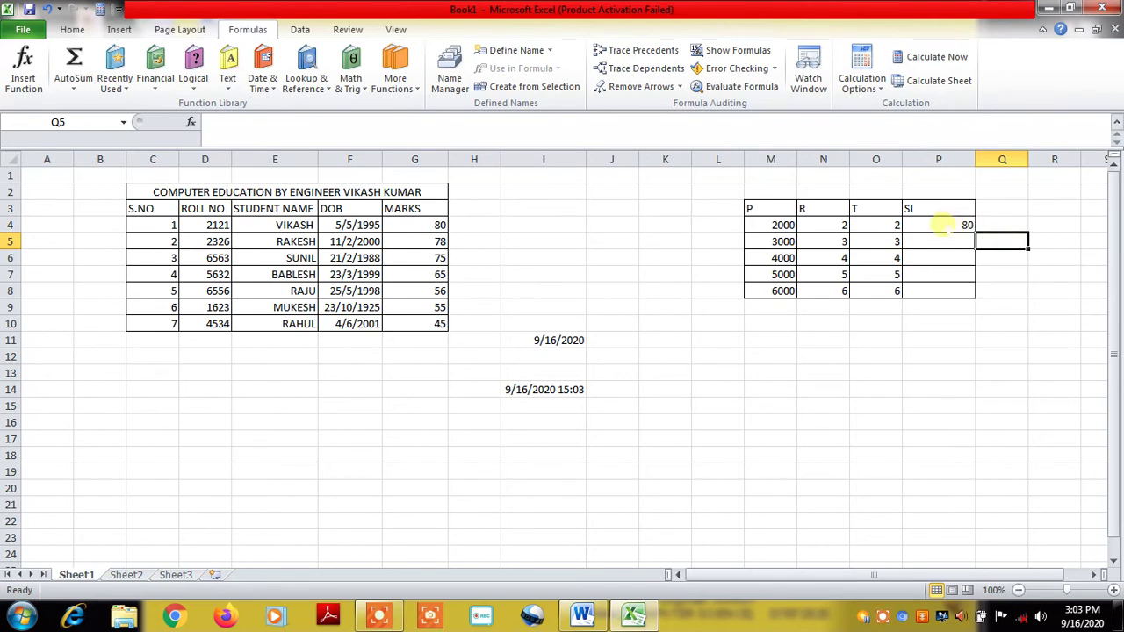
Fill P4's SI formula down to P8, giving 270, 640, 1250 and 2160 for rows 5–8
click(941, 226)
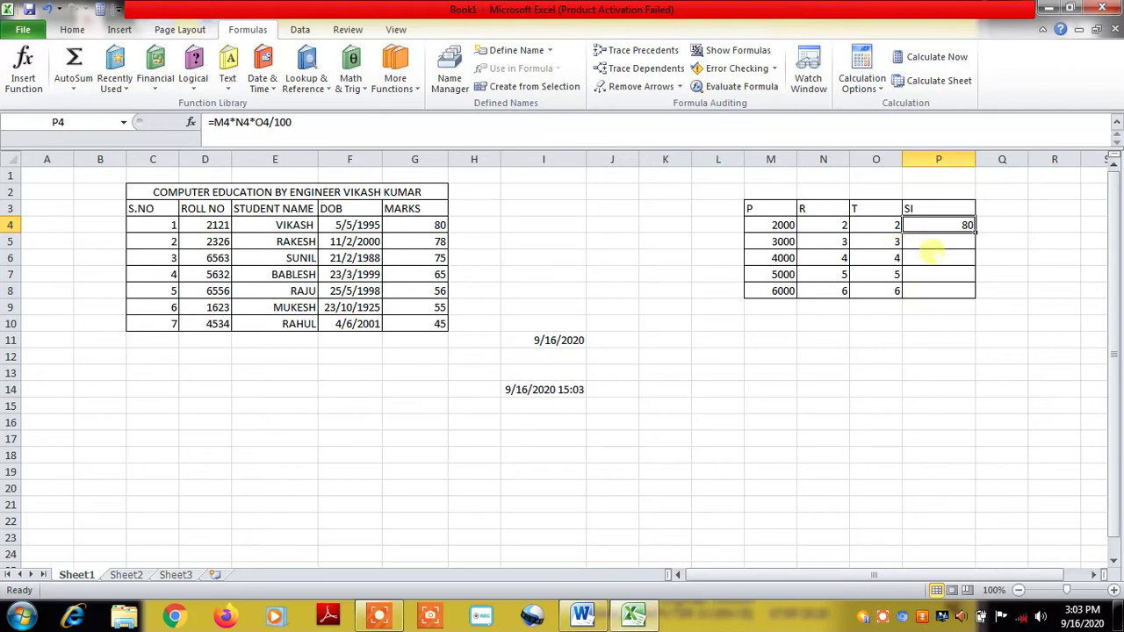
click(933, 243)
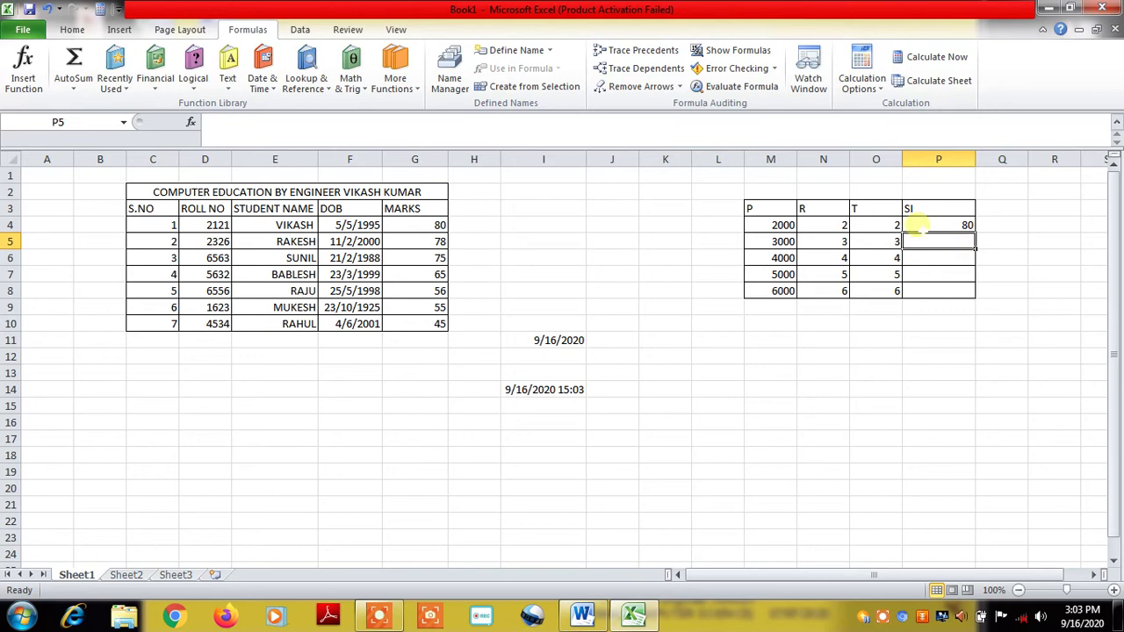
click(918, 226)
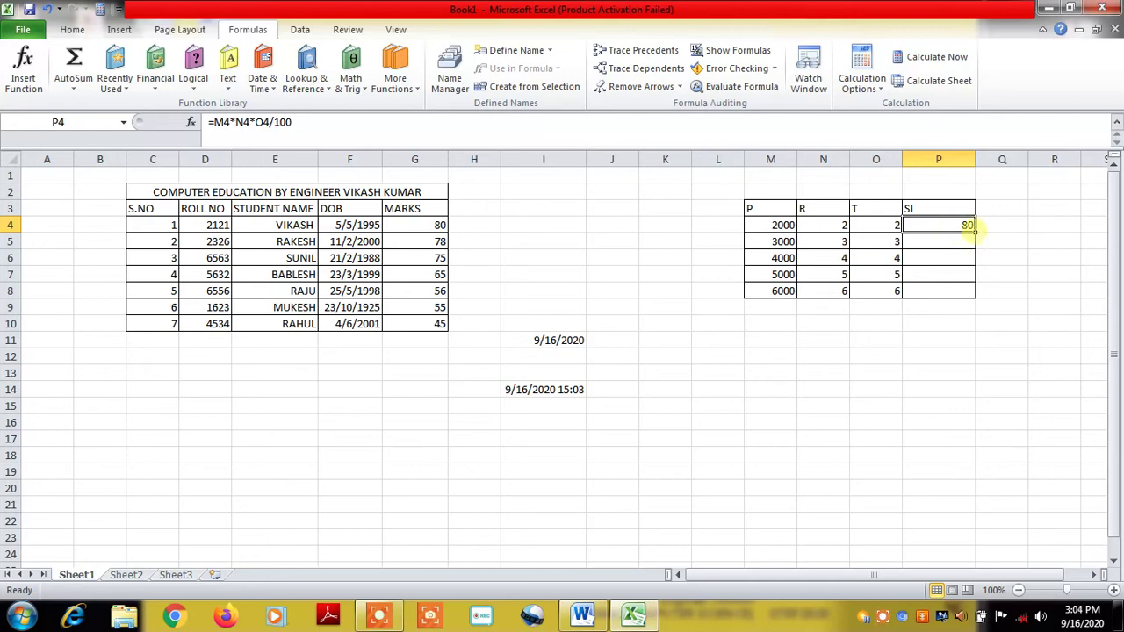
drag(974, 227, 968, 295)
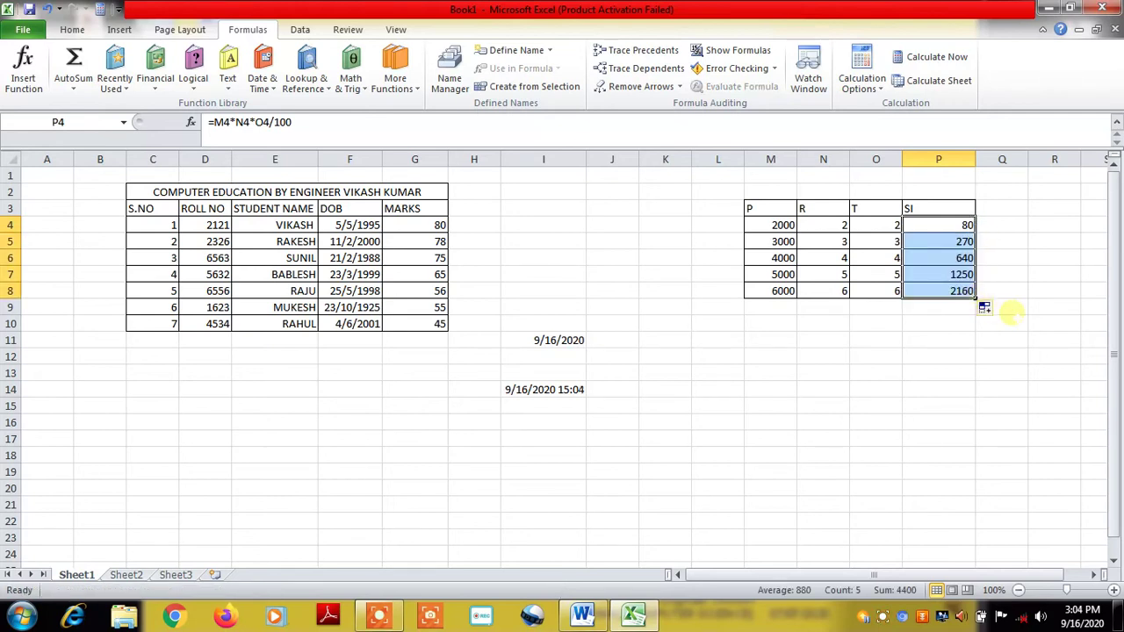
click(1008, 309)
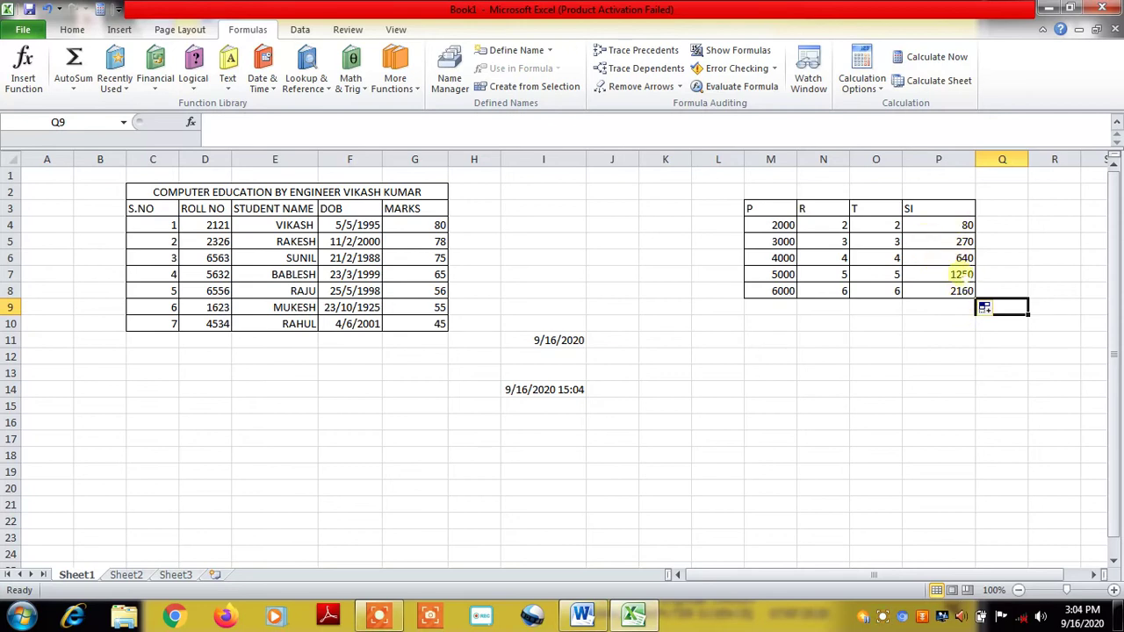
click(932, 345)
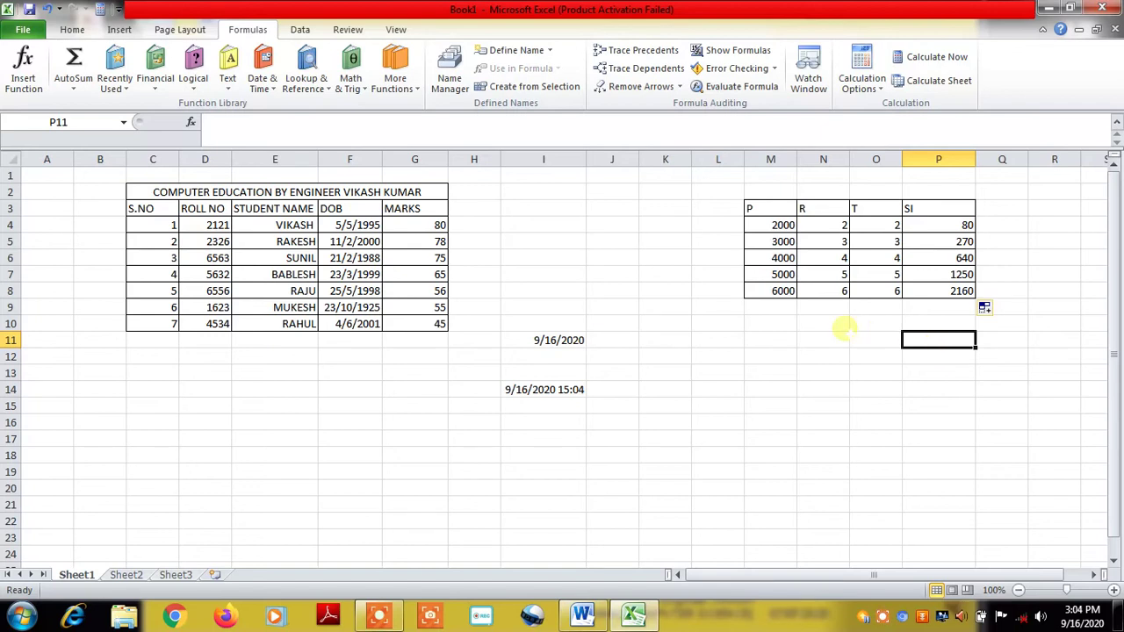
click(834, 321)
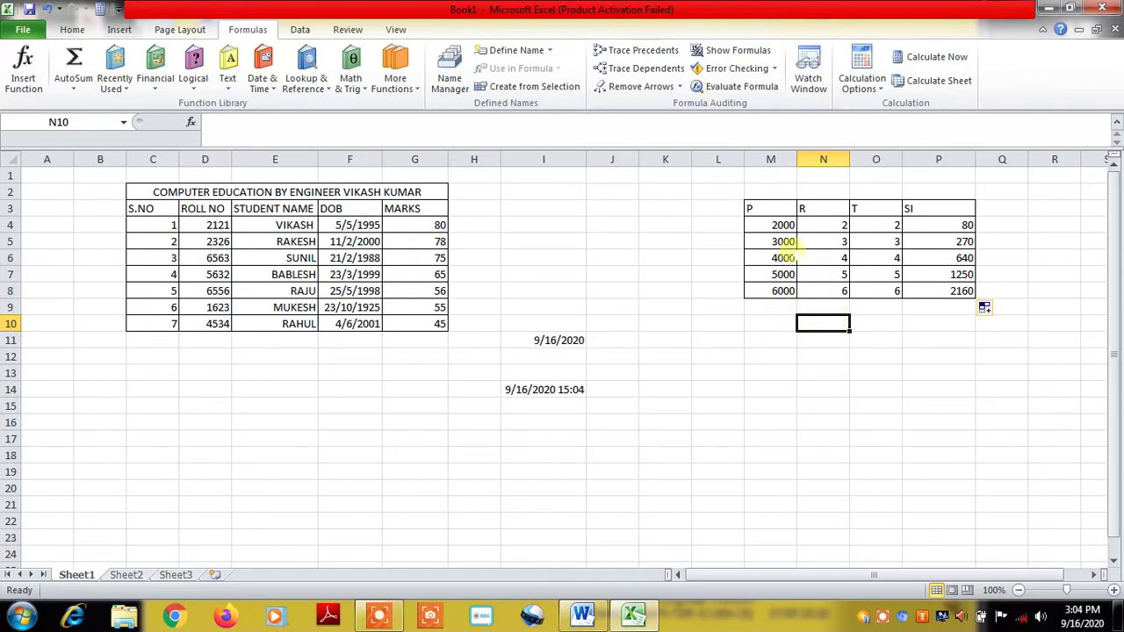
Change the principals in M5 and M6 to 2500 and 6000, recalculating SI to 225 and 960
click(784, 243)
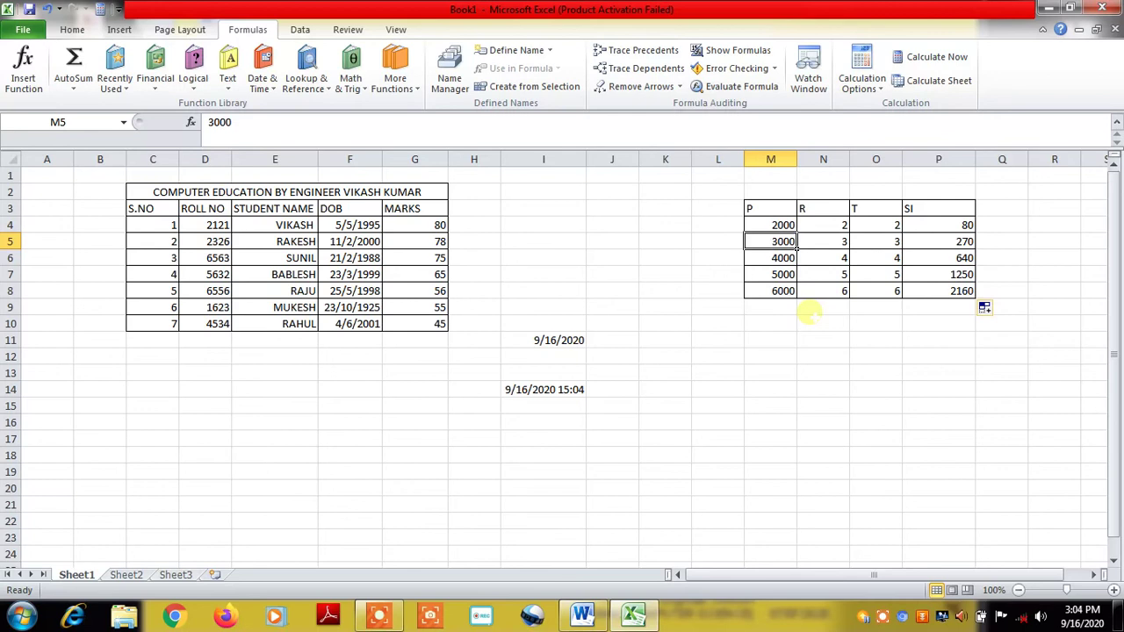
text(2500)
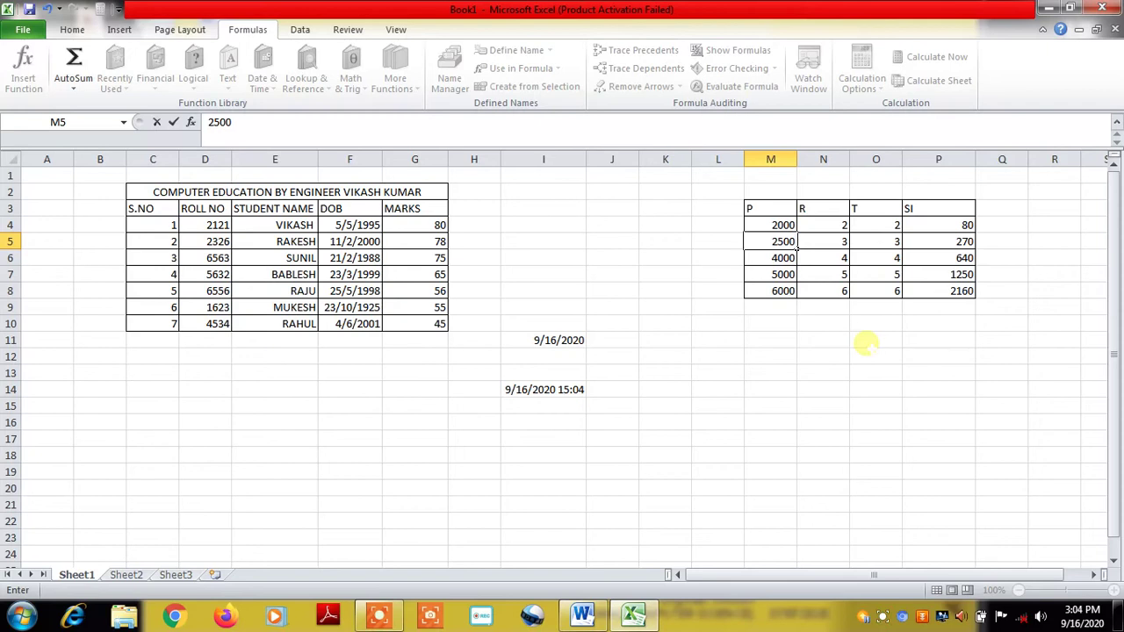
click(874, 342)
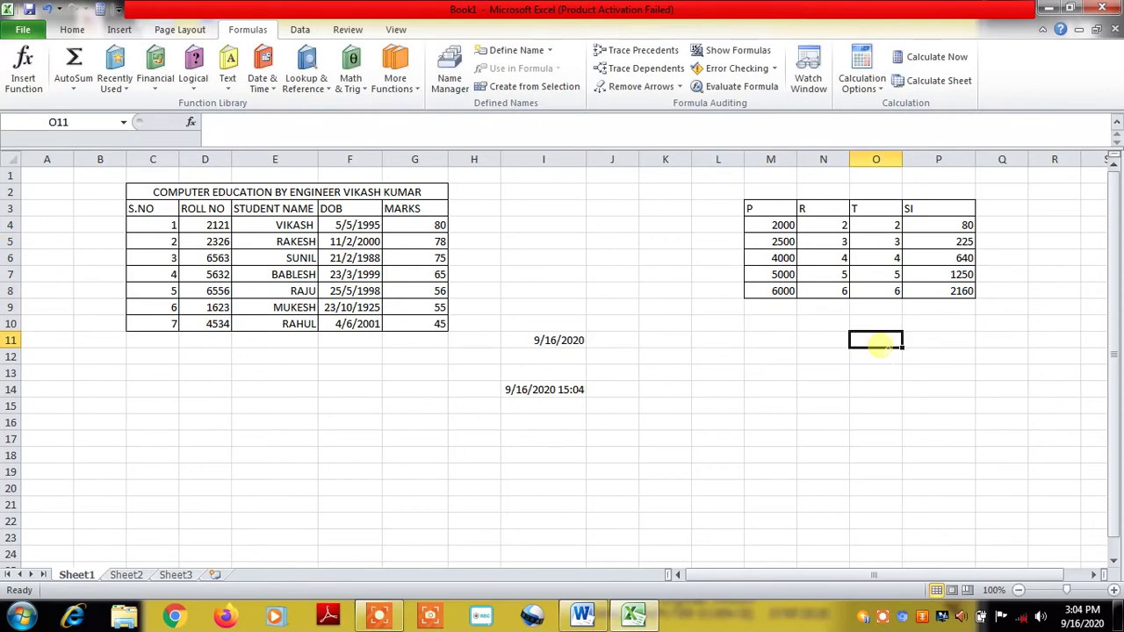
click(785, 259)
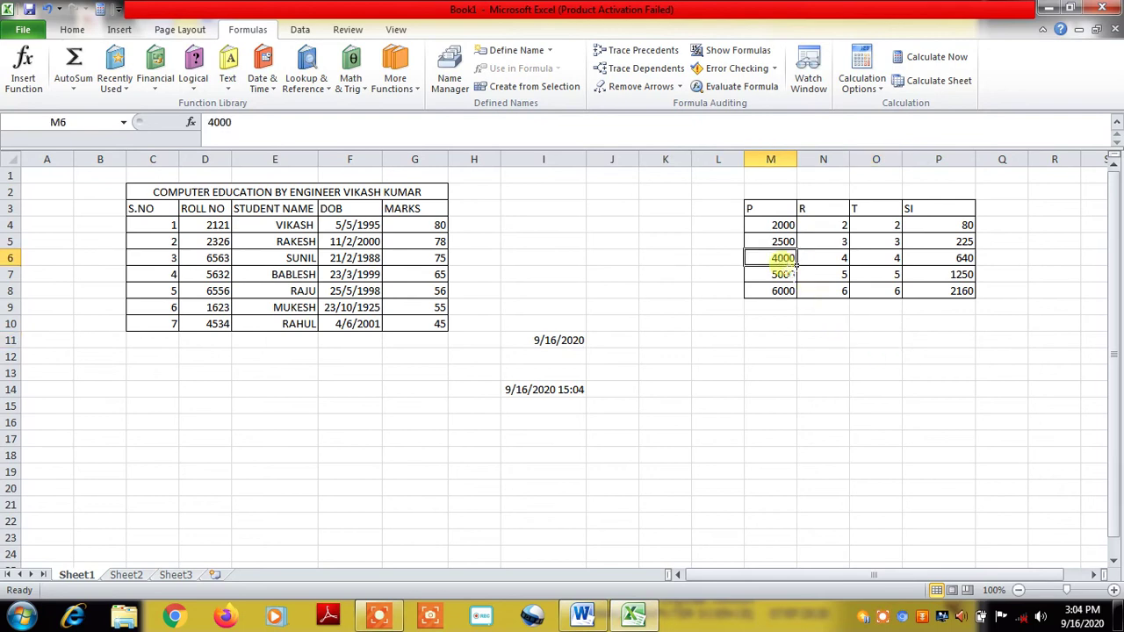
text(6000)
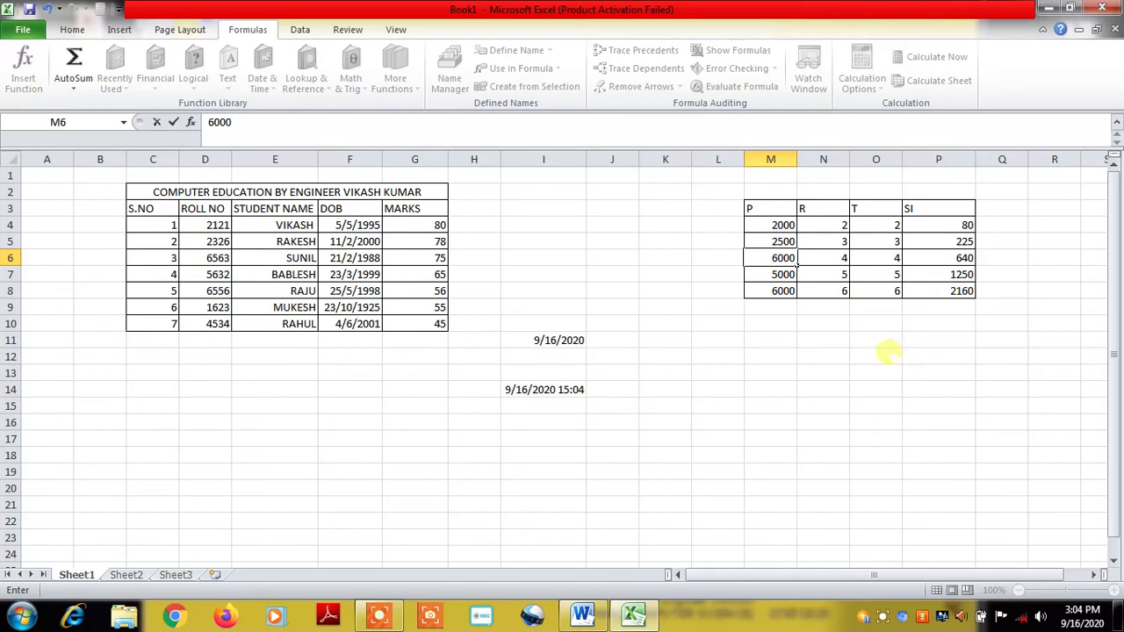
click(888, 353)
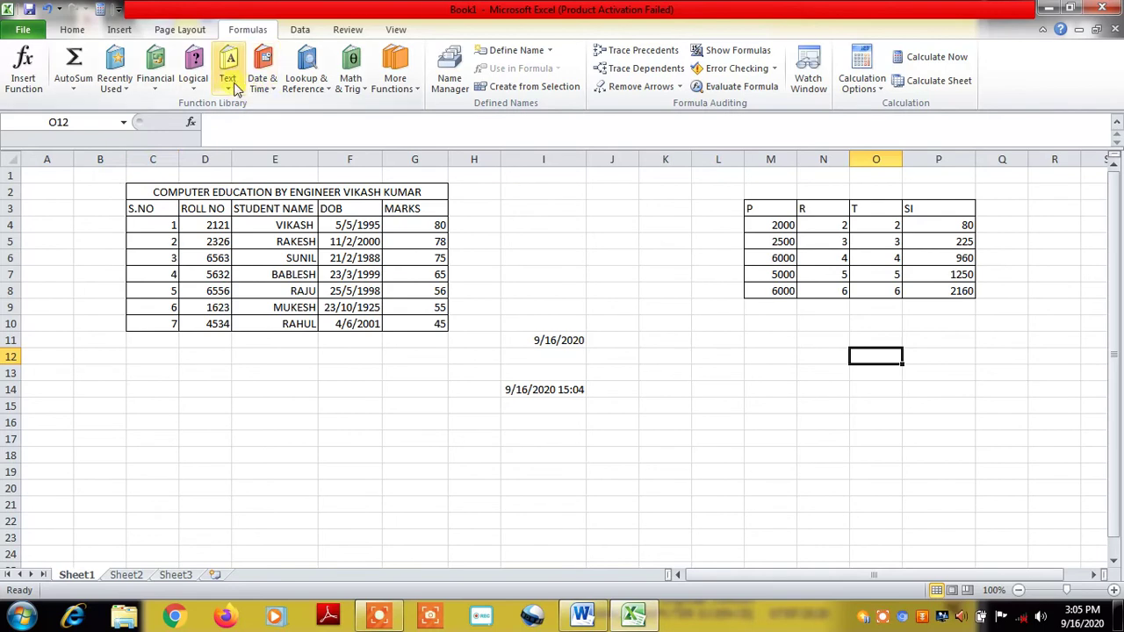
Enter =ABS(-5) in I6 so it displays 5, then check the formula
click(562, 260)
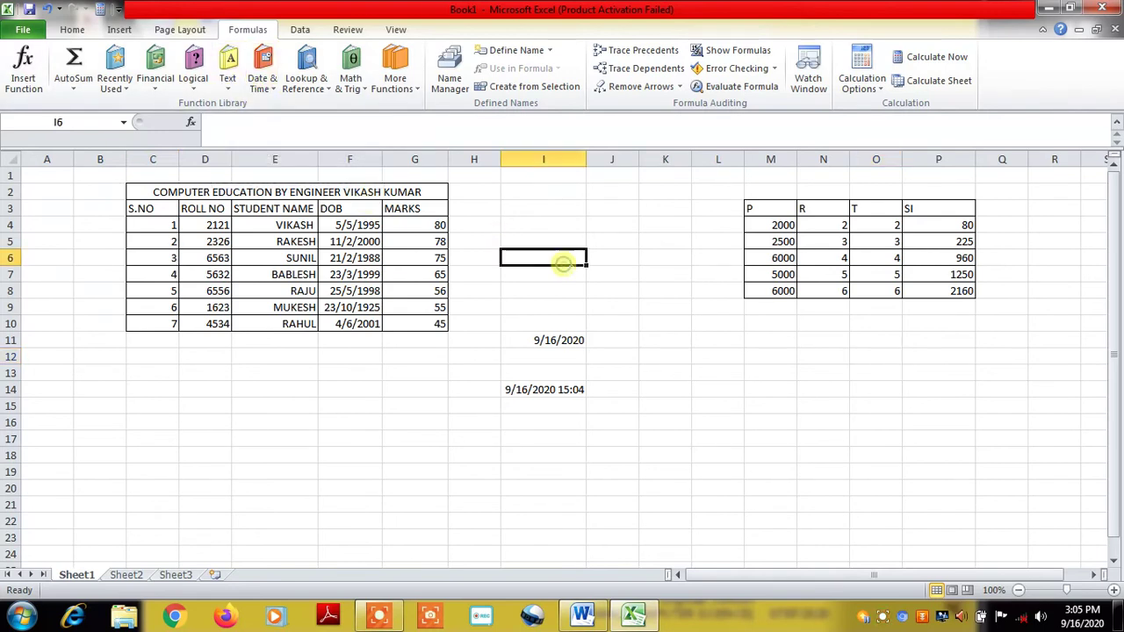
text(=)
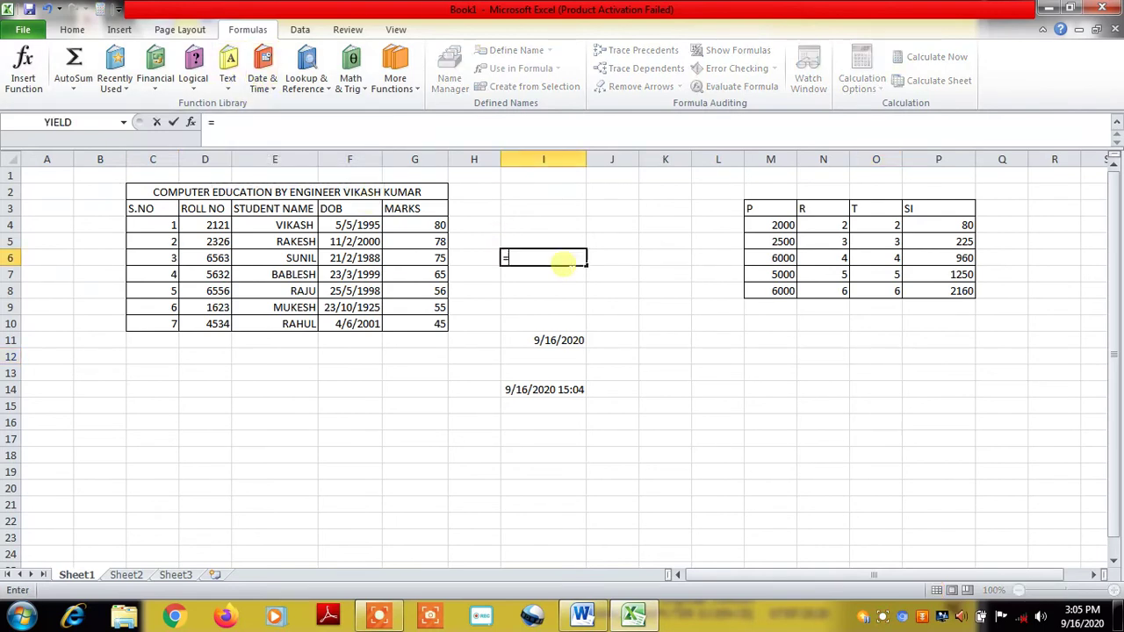
text(A)
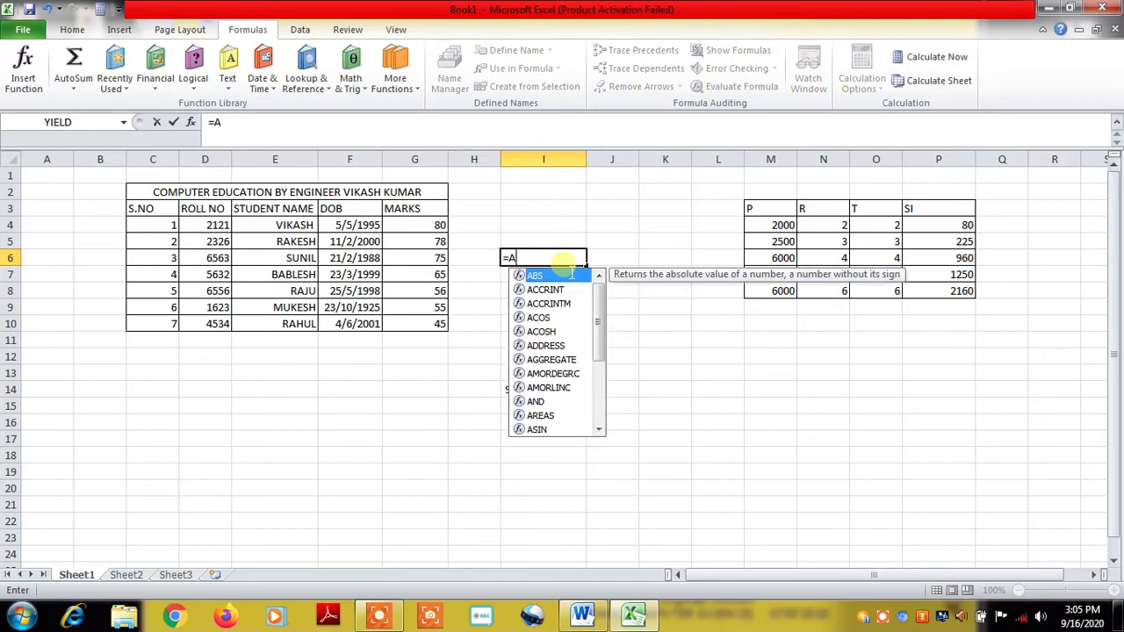
text(BS)
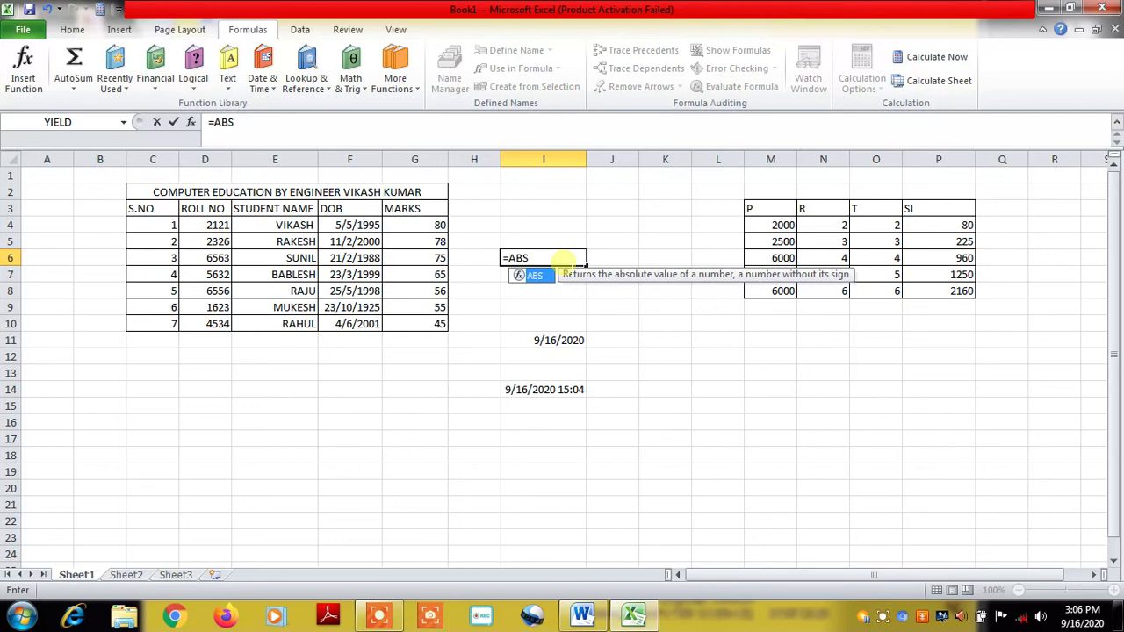
text(()
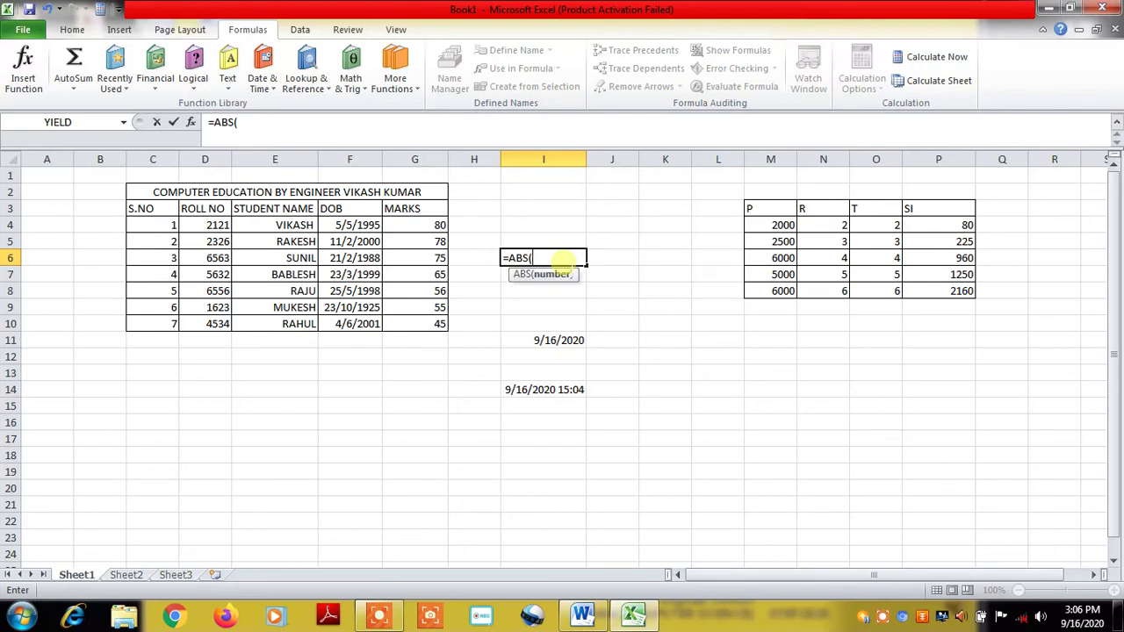
text(-5))
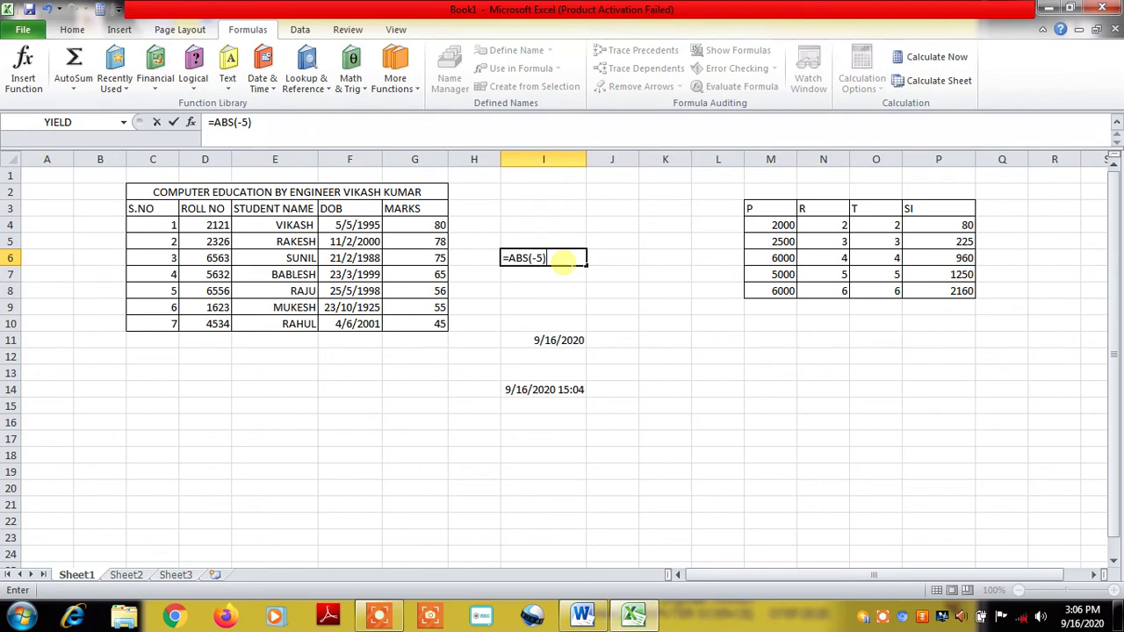
key(Return)
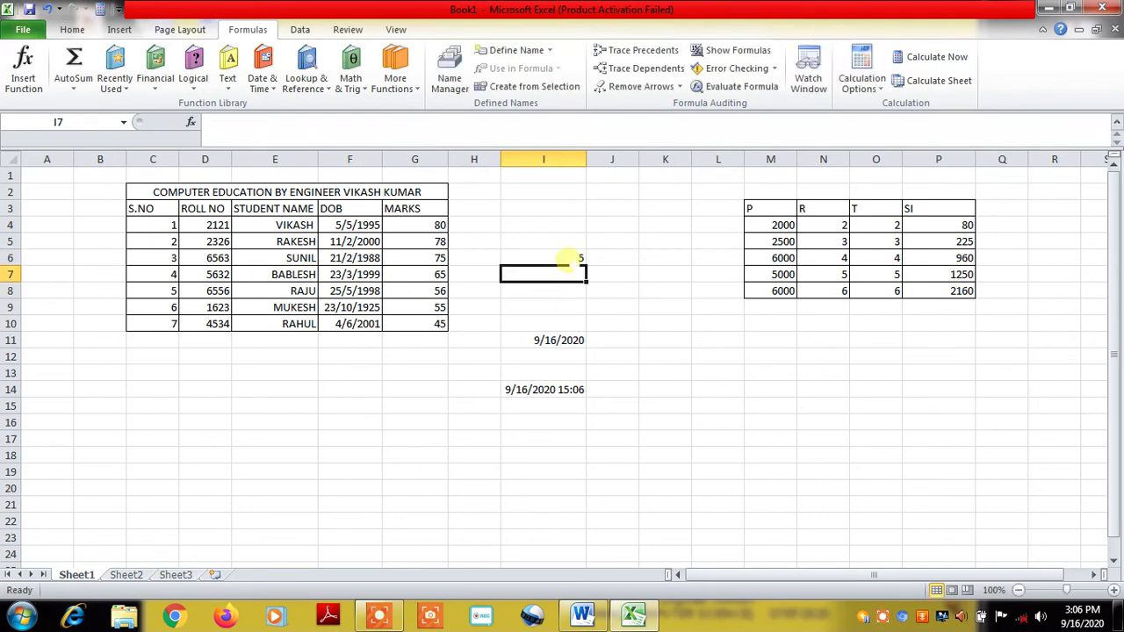
click(567, 259)
Enter =ABS(5) in I8, fixing the ABD typo, and compare it with I6's =ABS(-5)
click(556, 285)
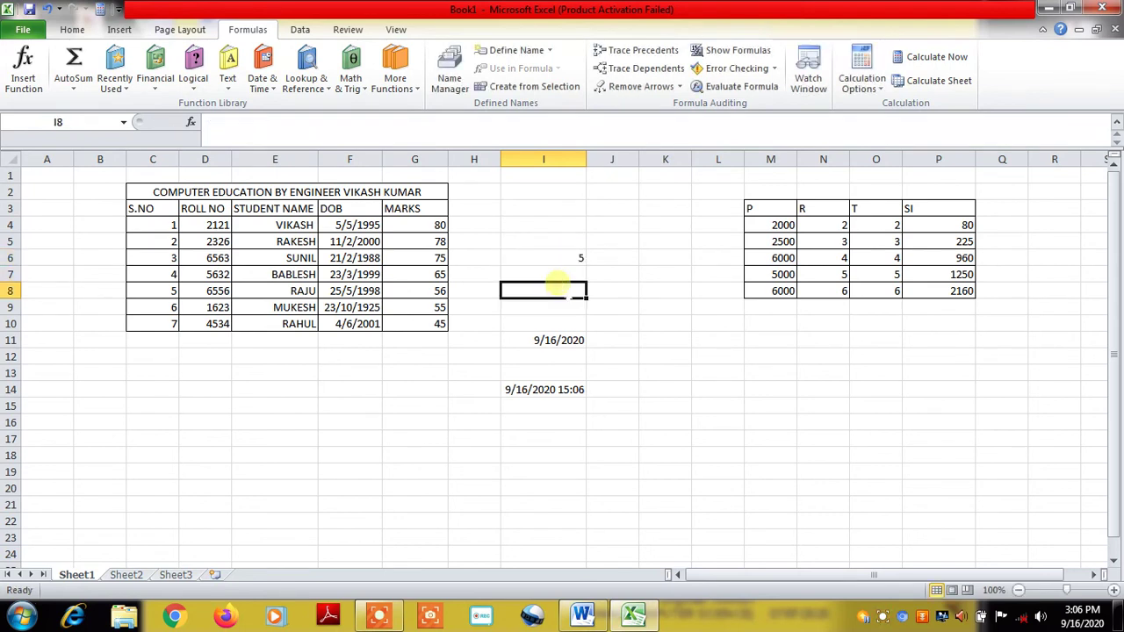
text(=)
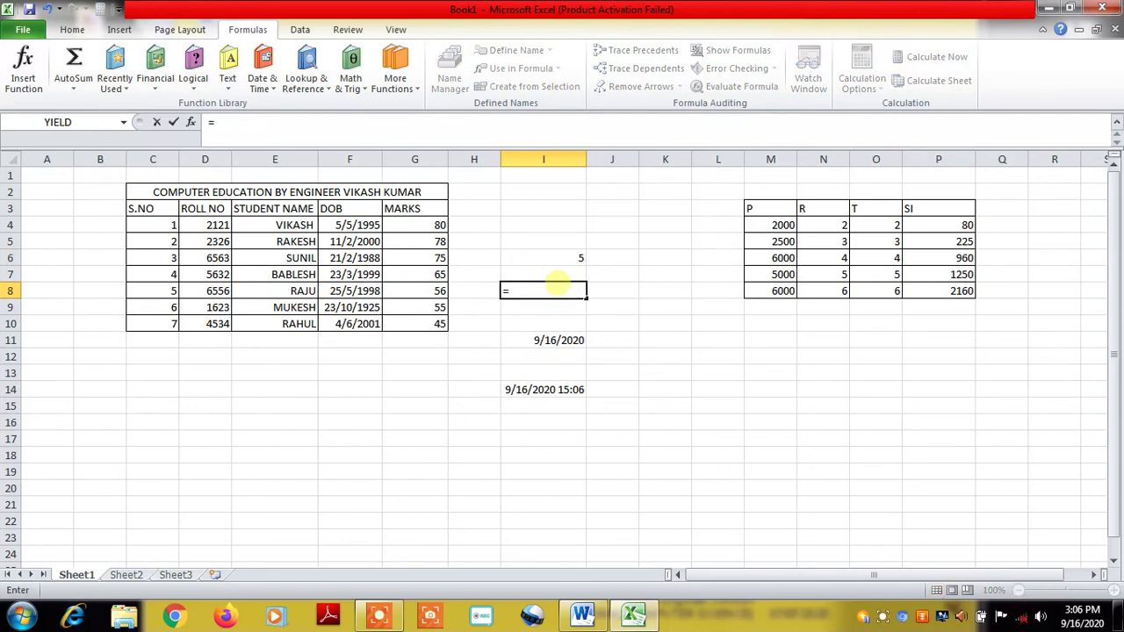
text(AB)
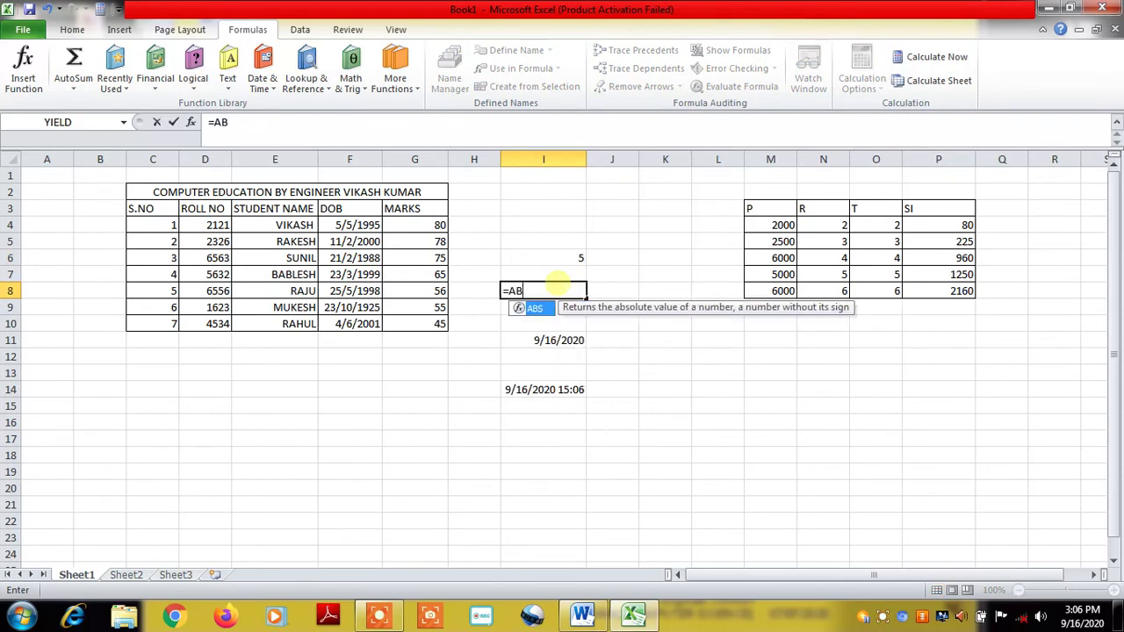
text(D)
key(BackSpace)
text(S)
text(()
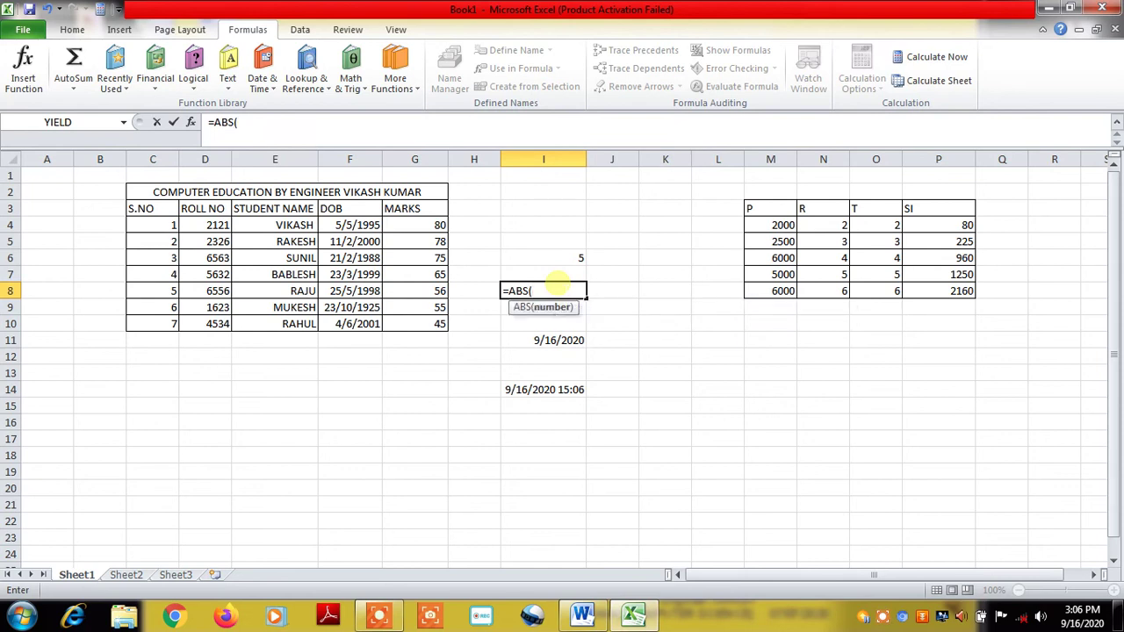
text(5))
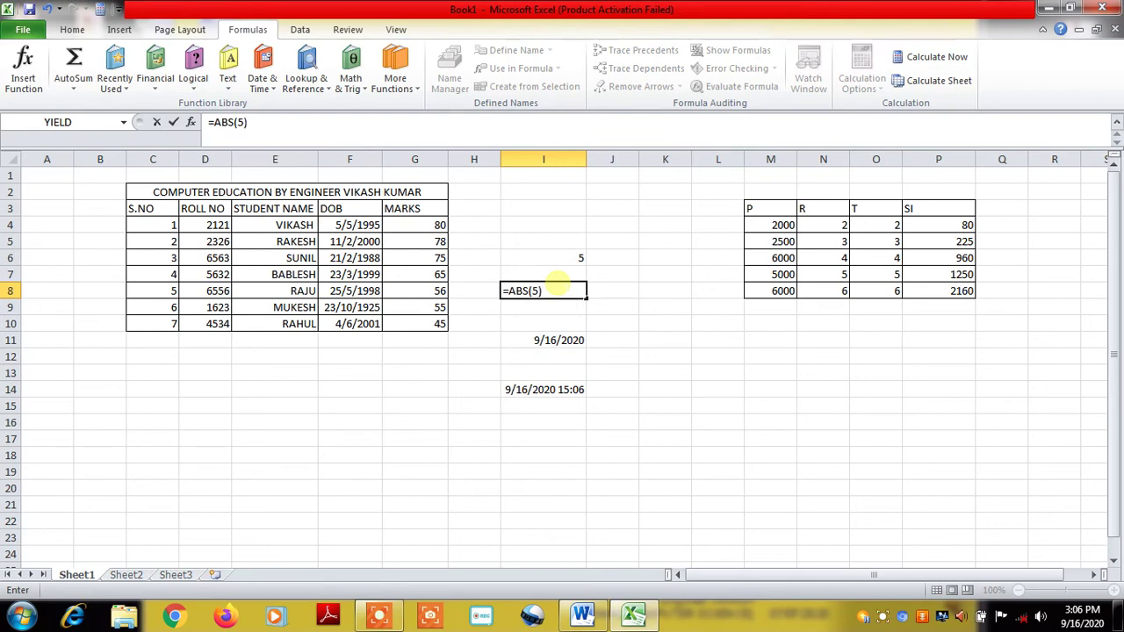
key(Return)
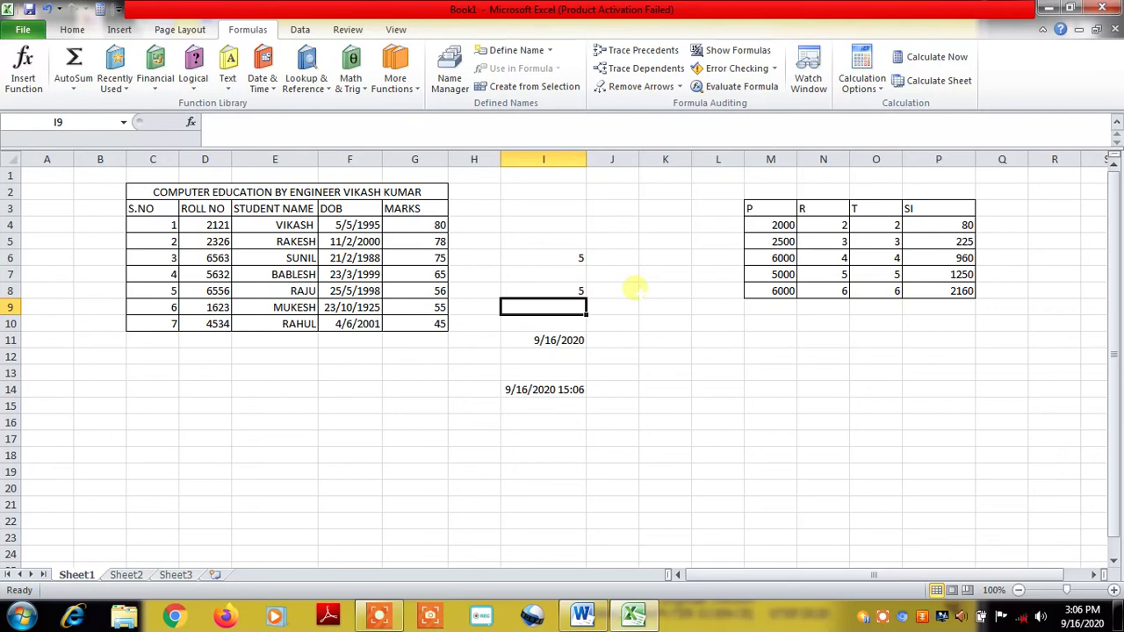
click(562, 258)
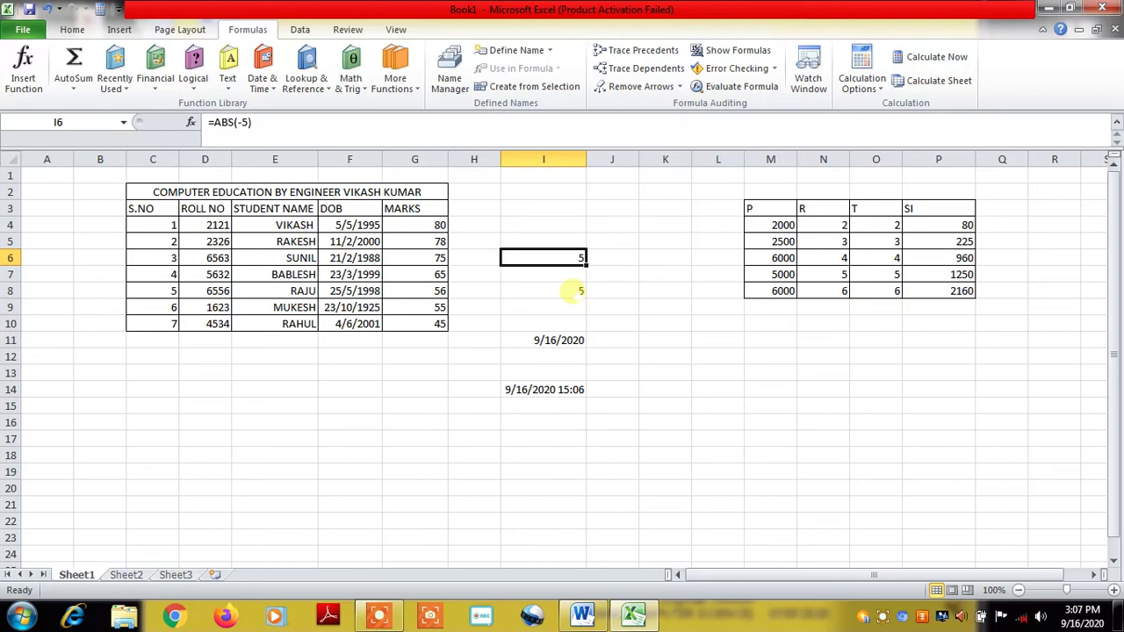
click(576, 292)
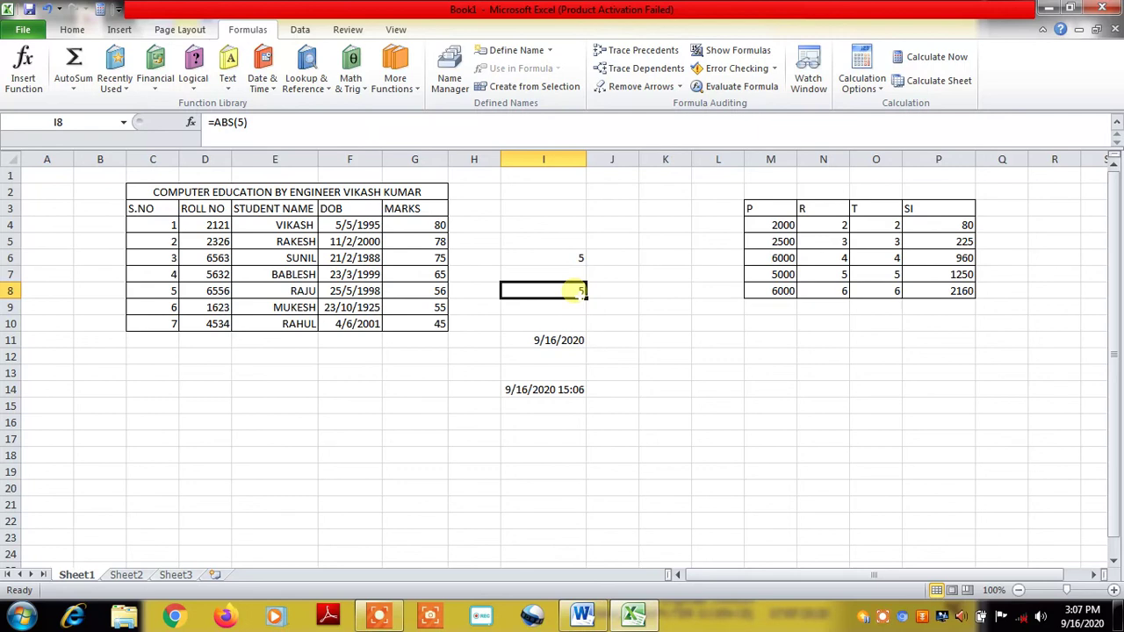
click(883, 619)
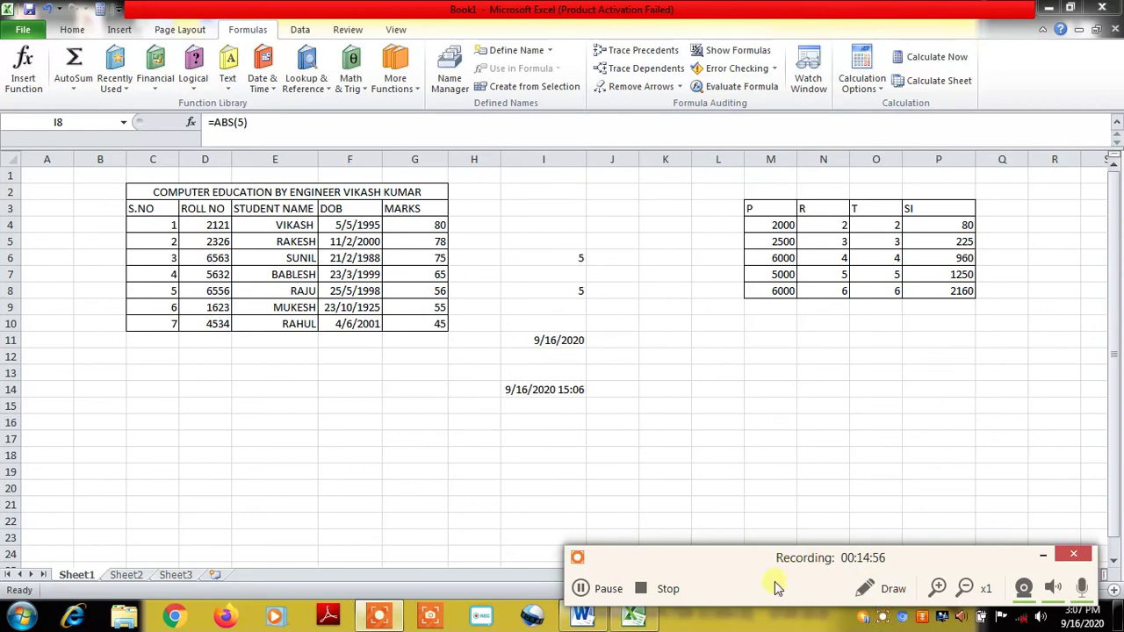